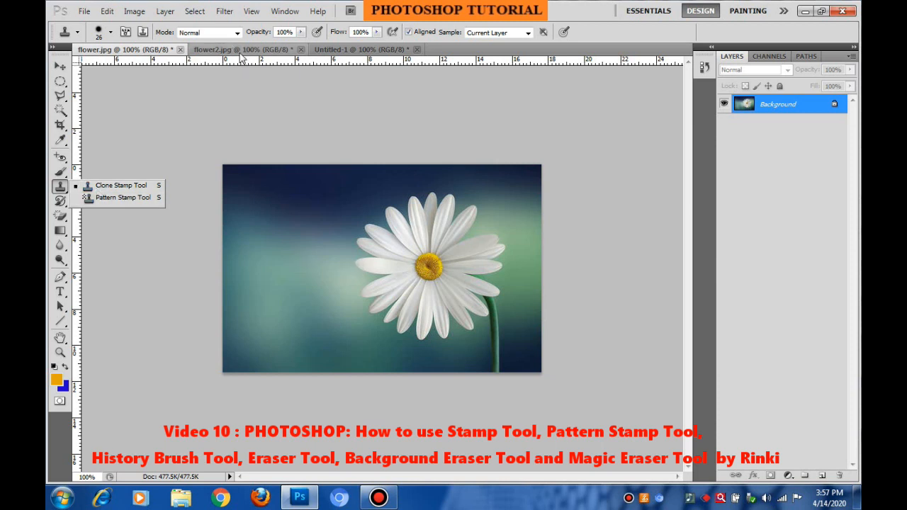
- Sample the yellow centre of the white daisy in flower.jpg as the Clone Stamp source
click(241, 50)
click(240, 51)
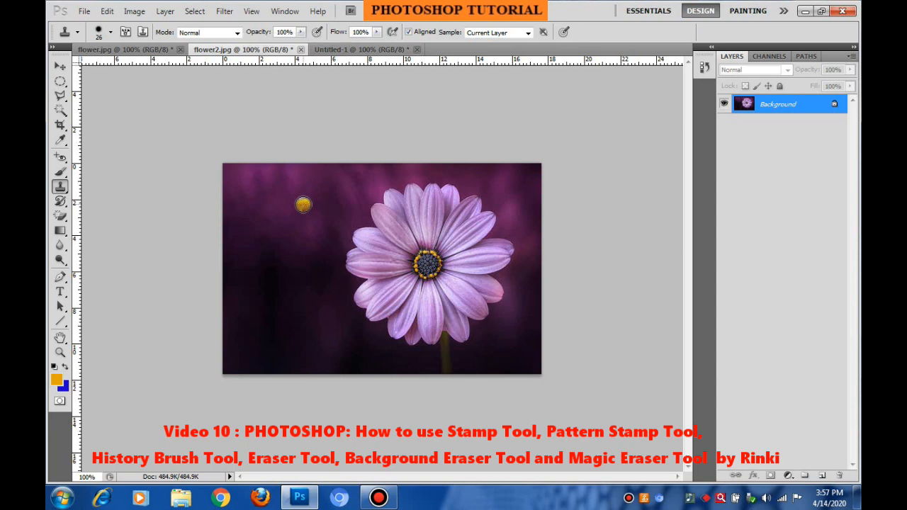
click(159, 51)
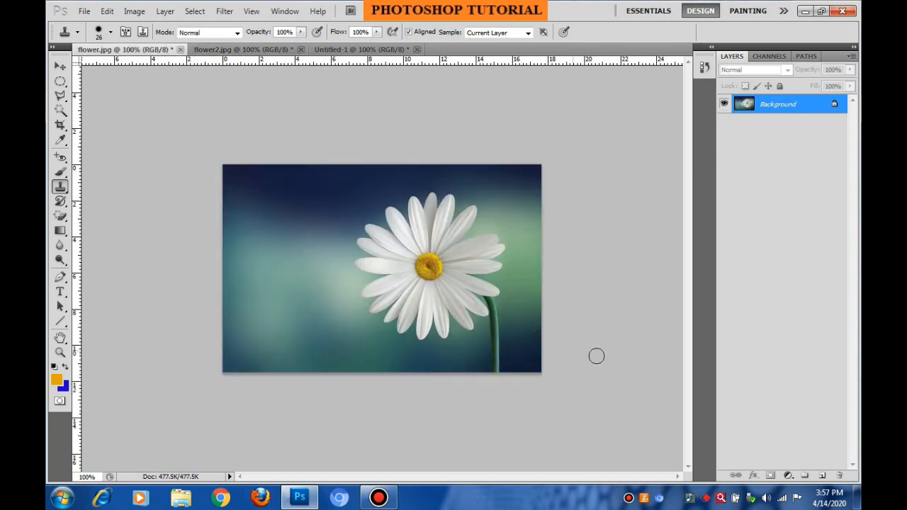
alt+click(442, 251)
- Add a new layer in flower2.jpg and paint the cloned white daisy over the image's upper-left corner
click(261, 51)
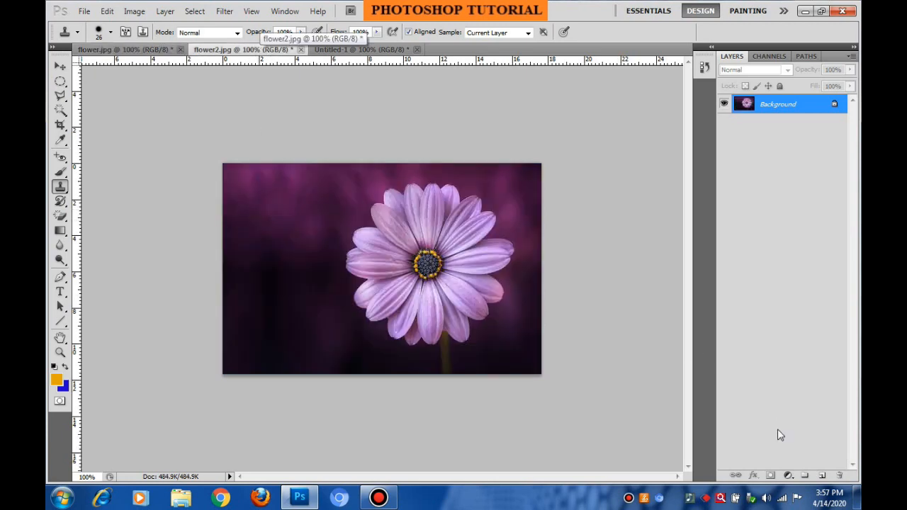
click(822, 475)
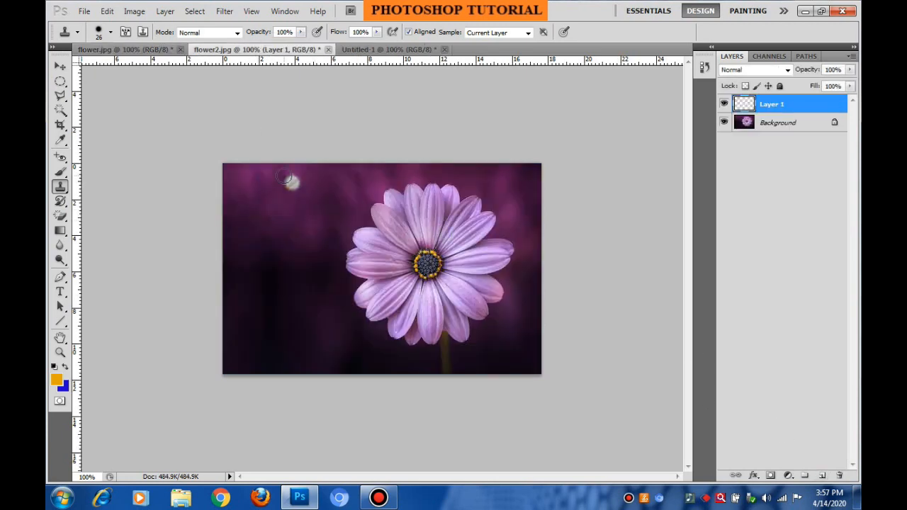
mouse_move(263, 231)
mouse_down()
mouse_move(259, 201)
mouse_move(296, 199)
mouse_move(265, 190)
mouse_move(276, 213)
mouse_move(249, 211)
mouse_move(276, 203)
mouse_move(239, 218)
mouse_move(266, 168)
mouse_move(248, 200)
mouse_move(258, 175)
mouse_move(224, 197)
mouse_move(227, 166)
mouse_move(262, 160)
mouse_move(223, 174)
mouse_move(230, 240)
mouse_move(238, 241)
mouse_move(280, 235)
mouse_move(301, 207)
mouse_move(300, 176)
mouse_move(270, 167)
mouse_move(295, 175)
mouse_move(284, 211)
mouse_move(250, 223)
mouse_move(267, 231)
mouse_move(301, 205)
mouse_move(296, 169)
mouse_move(339, 175)
mouse_move(308, 181)
mouse_move(352, 186)
mouse_move(304, 189)
mouse_move(329, 203)
mouse_move(334, 191)
mouse_move(306, 242)
mouse_move(235, 251)
mouse_move(301, 230)
mouse_move(319, 205)
mouse_move(241, 244)
mouse_move(224, 240)
mouse_move(226, 255)
mouse_move(244, 262)
mouse_move(319, 245)
mouse_move(353, 183)
mouse_move(349, 171)
mouse_move(322, 170)
mouse_up()
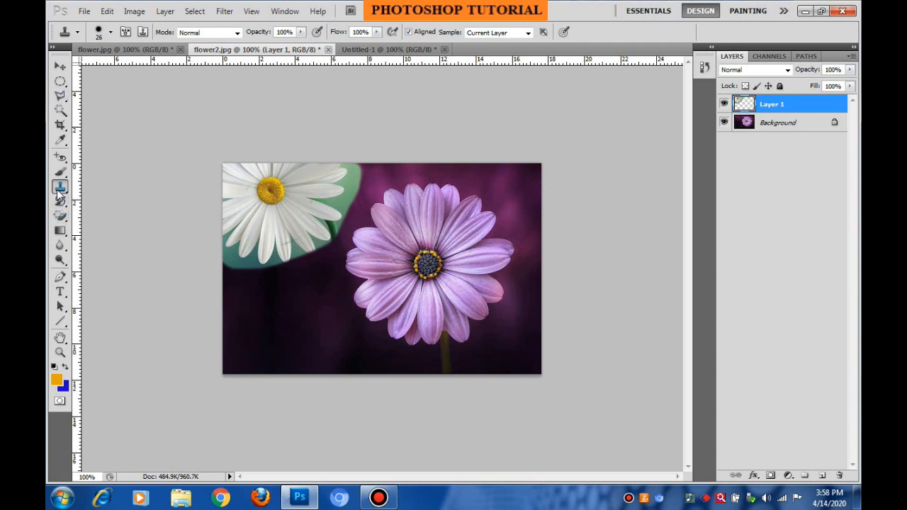
- Clone the daisy within flower.jpg by sampling near its centre and painting a second flower in the lower-left area
click(110, 50)
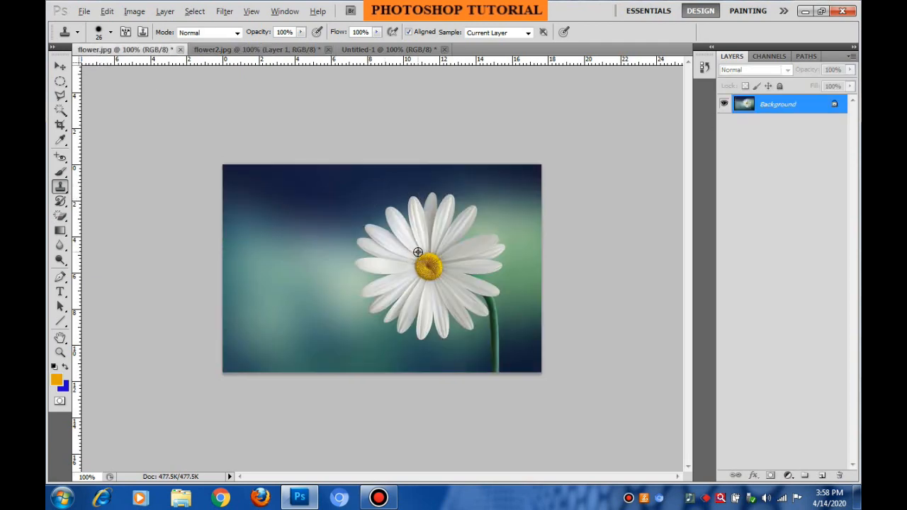
alt+click(418, 252)
click(283, 295)
mouse_move(269, 314)
mouse_down()
mouse_move(294, 297)
mouse_move(273, 324)
mouse_move(301, 315)
mouse_move(269, 323)
mouse_move(258, 265)
mouse_move(332, 298)
mouse_move(253, 294)
mouse_move(308, 327)
mouse_move(281, 250)
mouse_move(273, 340)
mouse_move(262, 251)
mouse_move(244, 351)
mouse_move(329, 259)
mouse_move(359, 367)
mouse_move(319, 298)
mouse_move(362, 312)
mouse_move(342, 342)
mouse_move(291, 299)
mouse_move(317, 260)
mouse_move(255, 263)
mouse_move(279, 259)
mouse_move(230, 298)
mouse_up()
mouse_move(233, 407)
mouse_down()
mouse_move(220, 387)
mouse_move(267, 331)
mouse_up()
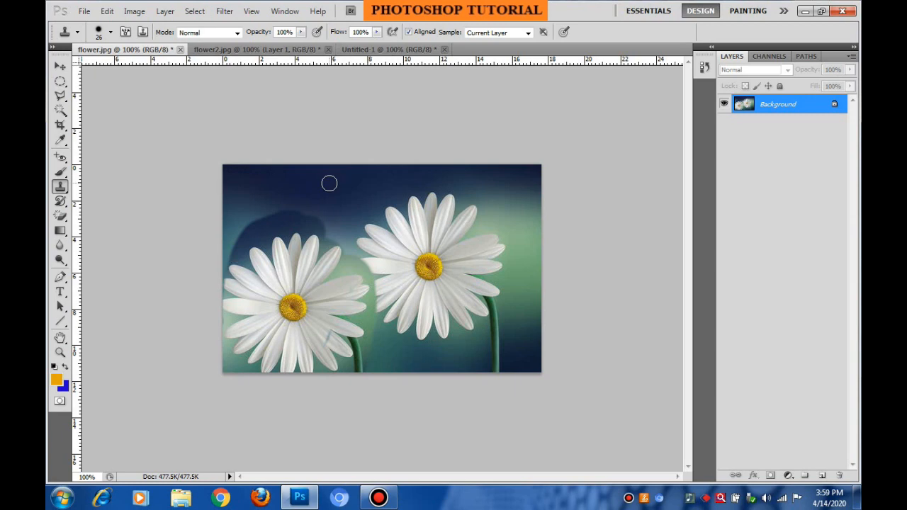
- Activate the Pattern Stamp tool and set its flow to 52%
click(58, 188)
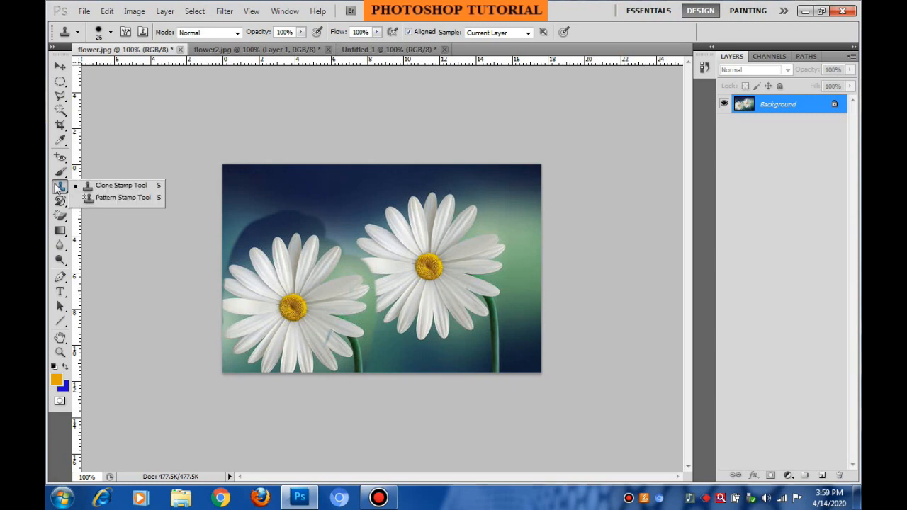
click(100, 198)
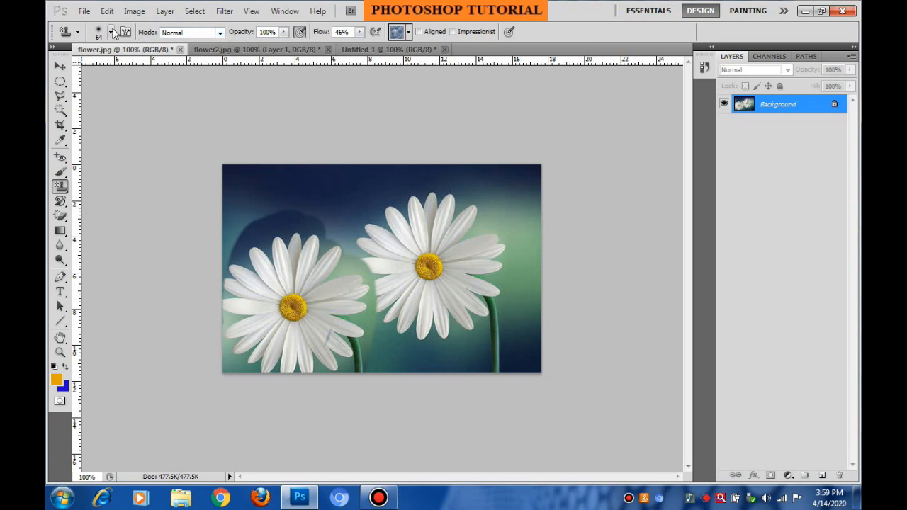
click(111, 32)
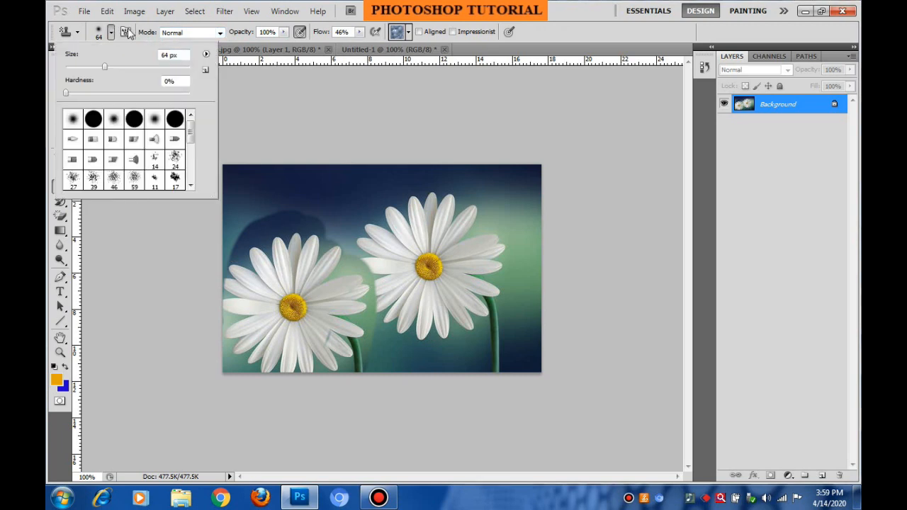
click(220, 33)
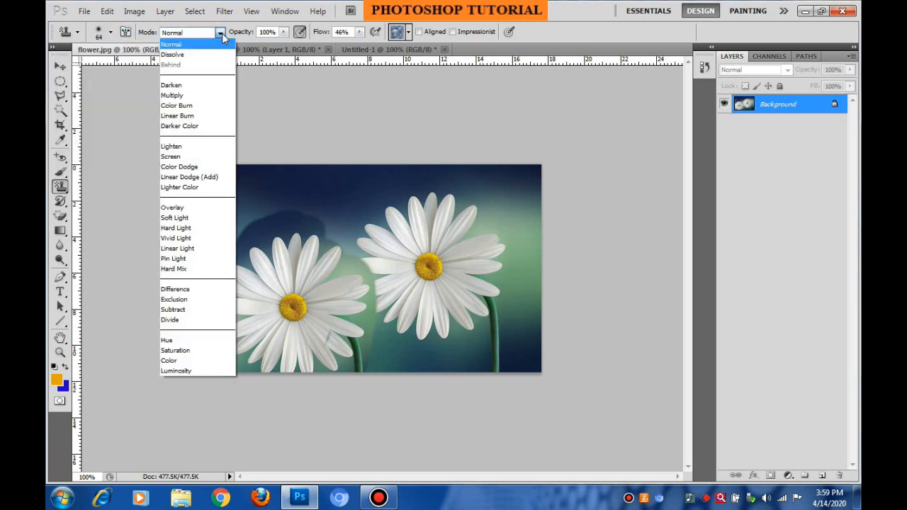
click(222, 33)
key(Tab)
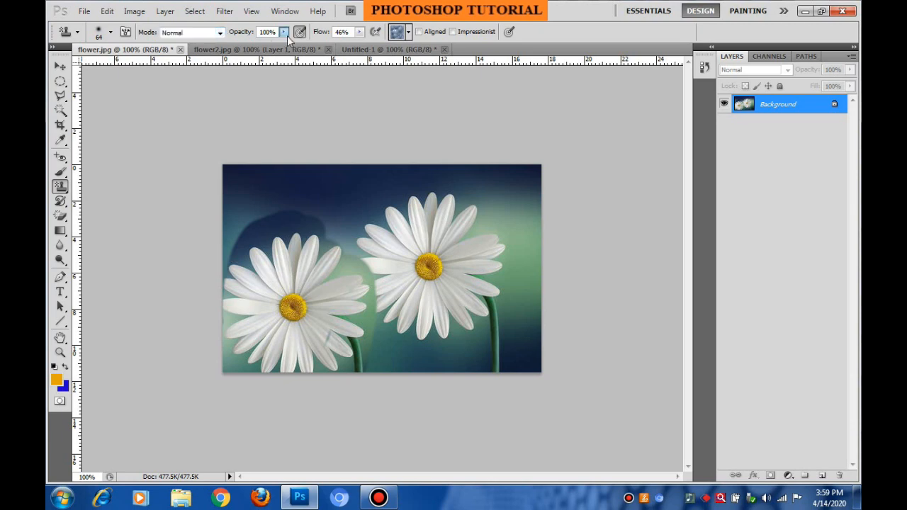
click(359, 33)
mouse_move(362, 44)
mouse_down()
mouse_move(390, 47)
mouse_move(364, 49)
mouse_up()
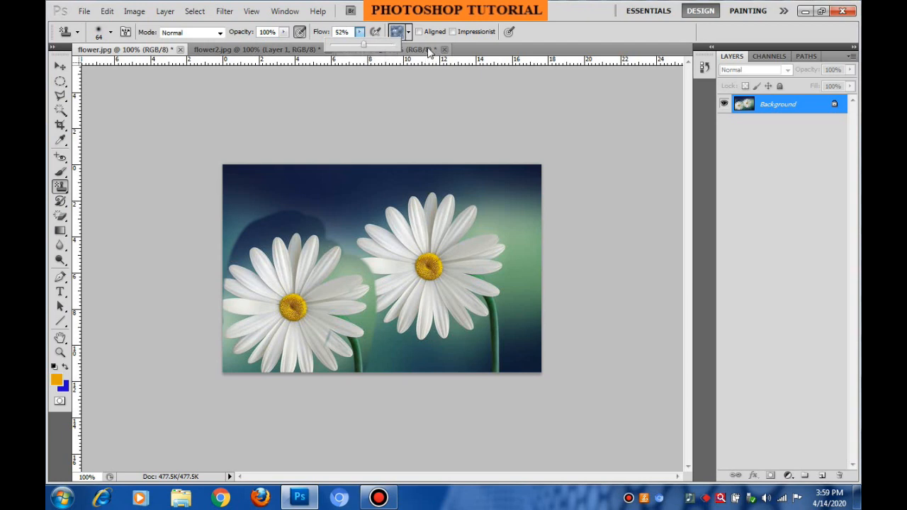
click(467, 42)
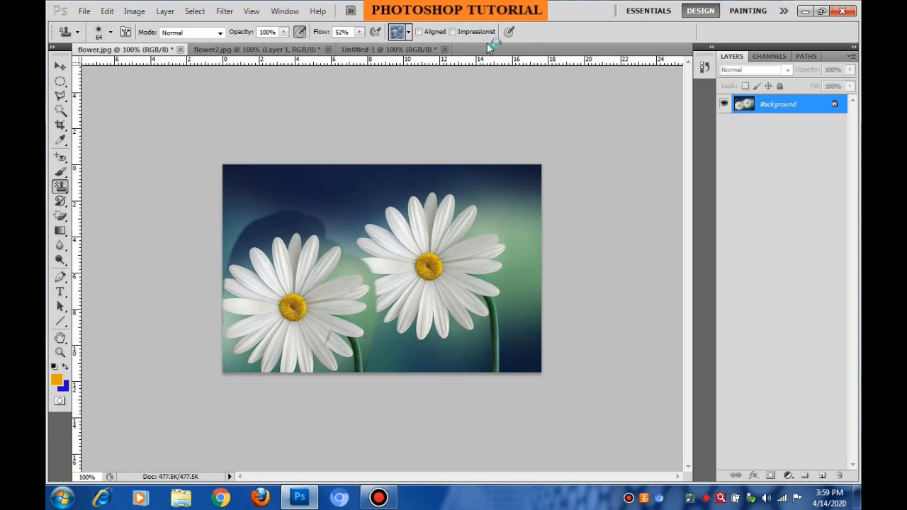
- Enable Impressionist, pick a light grey texture pattern, and paint it over the upper-left area of flower.jpg
click(451, 33)
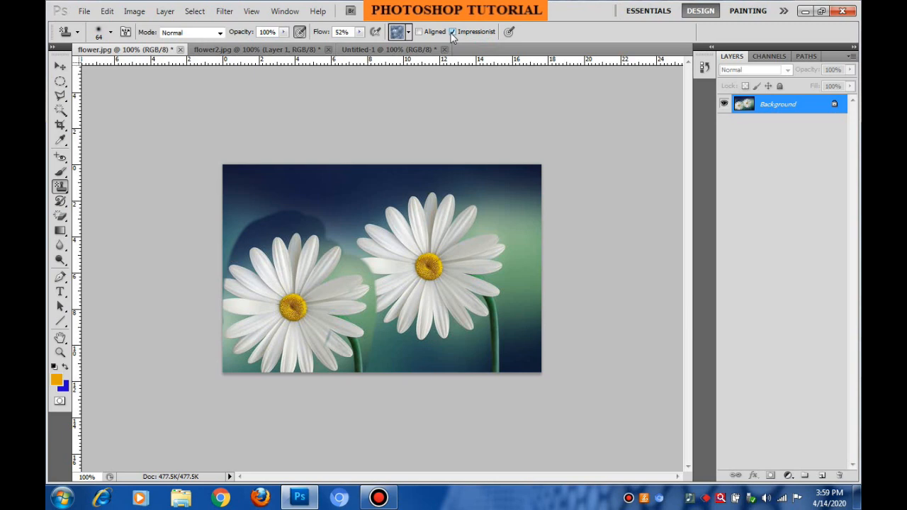
click(408, 33)
click(381, 77)
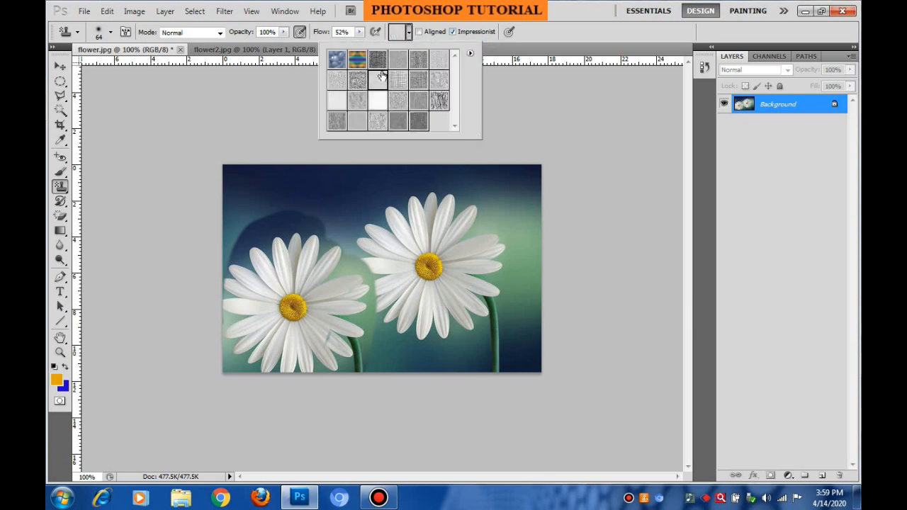
mouse_move(347, 162)
mouse_down()
mouse_move(315, 196)
mouse_move(361, 188)
mouse_move(327, 208)
mouse_move(285, 182)
mouse_move(296, 174)
mouse_move(260, 231)
mouse_move(276, 175)
mouse_move(269, 211)
mouse_move(233, 221)
mouse_move(243, 162)
mouse_move(253, 227)
mouse_move(227, 223)
mouse_move(289, 230)
mouse_move(280, 250)
mouse_move(279, 215)
mouse_move(321, 199)
mouse_move(299, 244)
mouse_move(345, 220)
mouse_up()
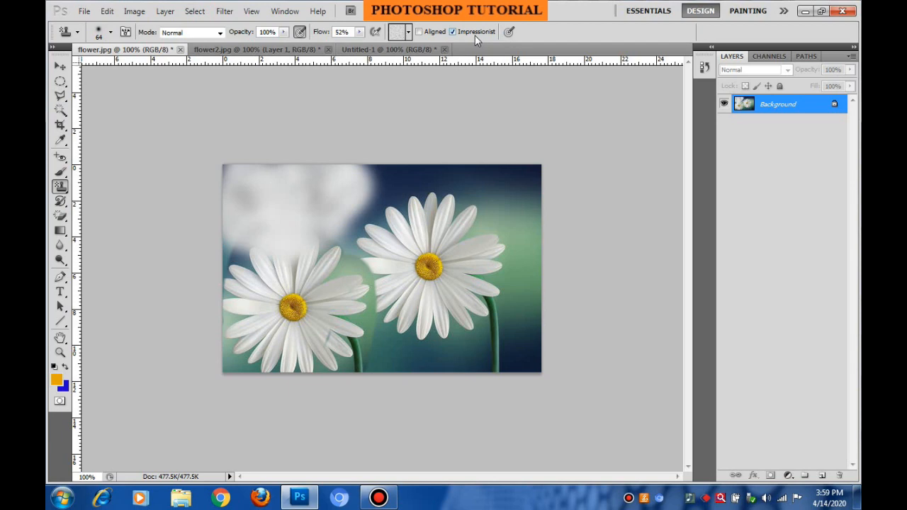
- Set the flow to 100% and paint the Impressionist pattern over both daisies and most of the image
click(359, 33)
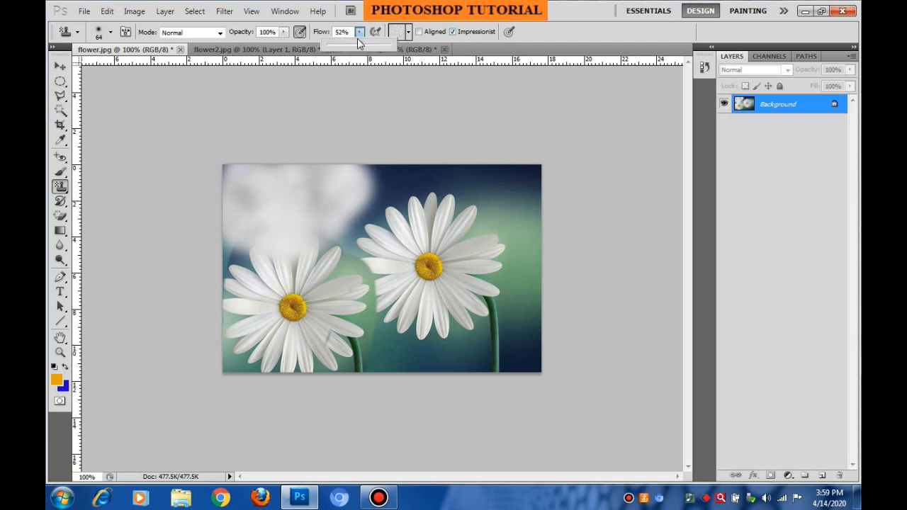
mouse_move(364, 174)
mouse_down()
mouse_move(419, 202)
mouse_move(425, 216)
mouse_up()
mouse_move(363, 300)
mouse_down()
mouse_move(329, 306)
mouse_move(375, 298)
mouse_move(282, 332)
mouse_move(243, 307)
mouse_move(252, 246)
mouse_move(232, 253)
mouse_move(356, 288)
mouse_move(381, 272)
mouse_move(367, 333)
mouse_move(335, 362)
mouse_move(385, 373)
mouse_move(418, 334)
mouse_move(455, 302)
mouse_up()
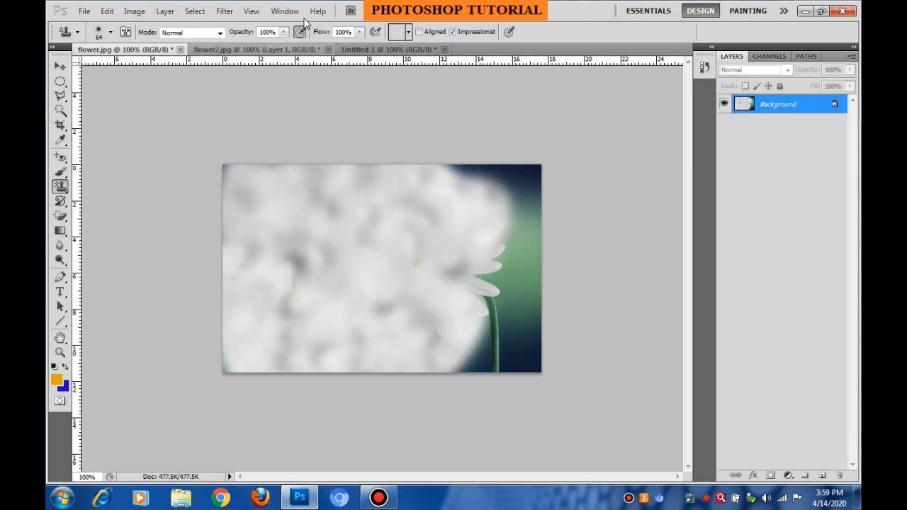
- Disable Impressionist, choose the dark grey woven pattern, and paint it over the upper-left part of flower.jpg
click(451, 33)
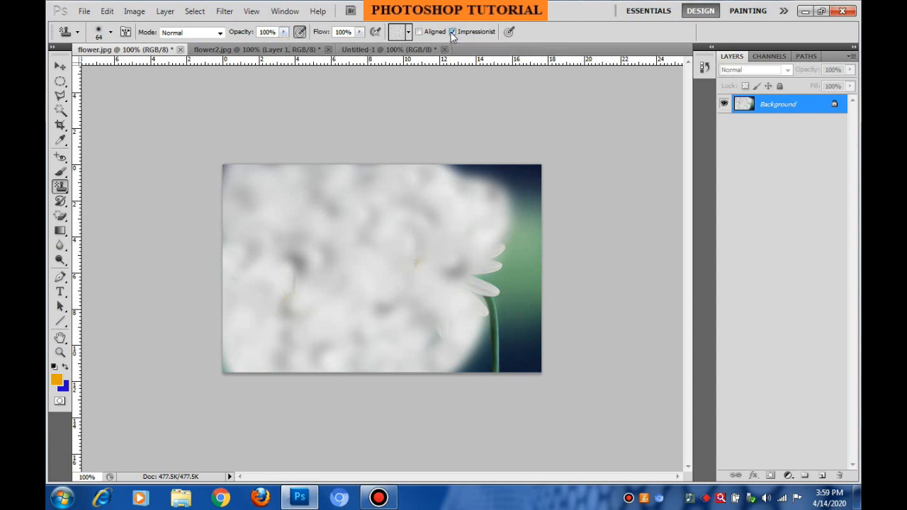
click(409, 32)
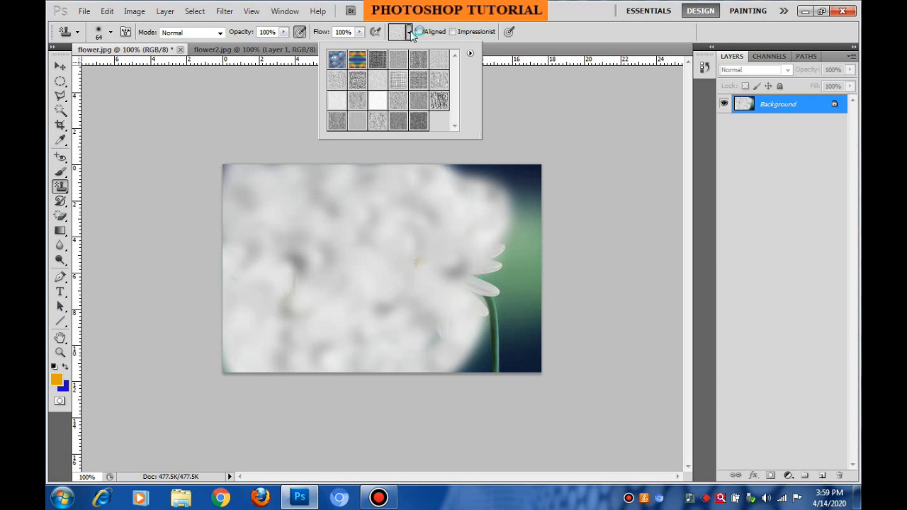
click(378, 59)
mouse_move(328, 221)
mouse_down()
mouse_move(302, 248)
mouse_move(323, 190)
mouse_move(321, 210)
mouse_move(281, 207)
mouse_move(298, 226)
mouse_move(258, 227)
mouse_move(301, 182)
mouse_move(260, 212)
mouse_move(267, 177)
mouse_move(251, 197)
mouse_move(239, 172)
mouse_move(255, 193)
mouse_move(229, 239)
mouse_move(304, 224)
mouse_move(308, 257)
mouse_move(242, 281)
mouse_move(310, 250)
mouse_move(232, 294)
mouse_move(325, 252)
mouse_up()
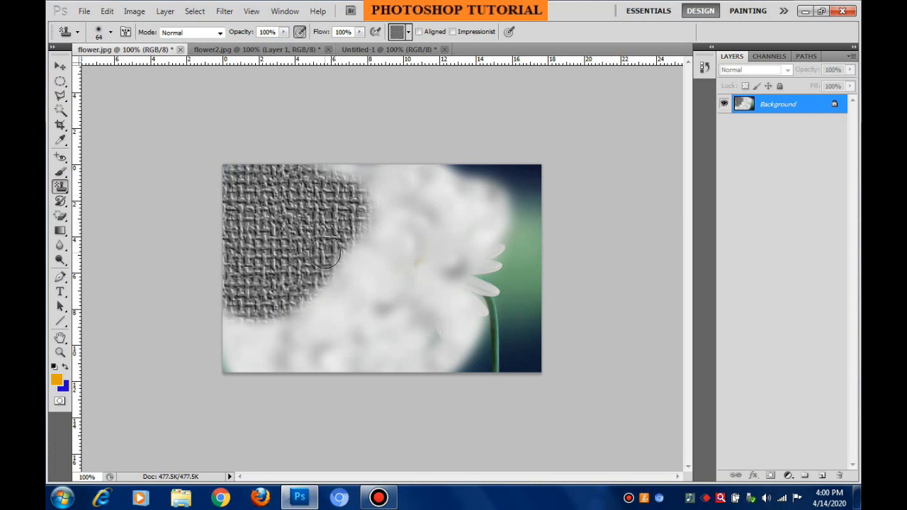
- Restore the original daisy picture in flower.jpg by painting over the whole image with the History Brush tool
right_click(60, 187)
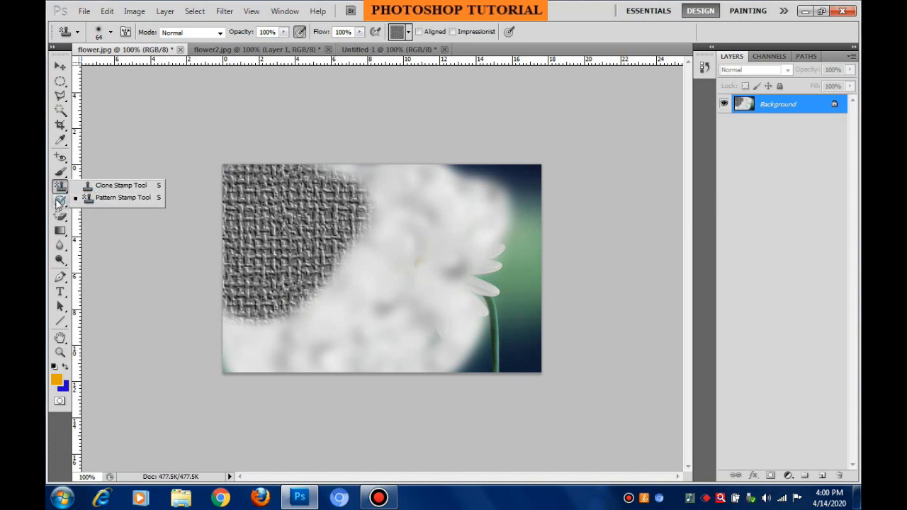
click(56, 203)
right_click(56, 202)
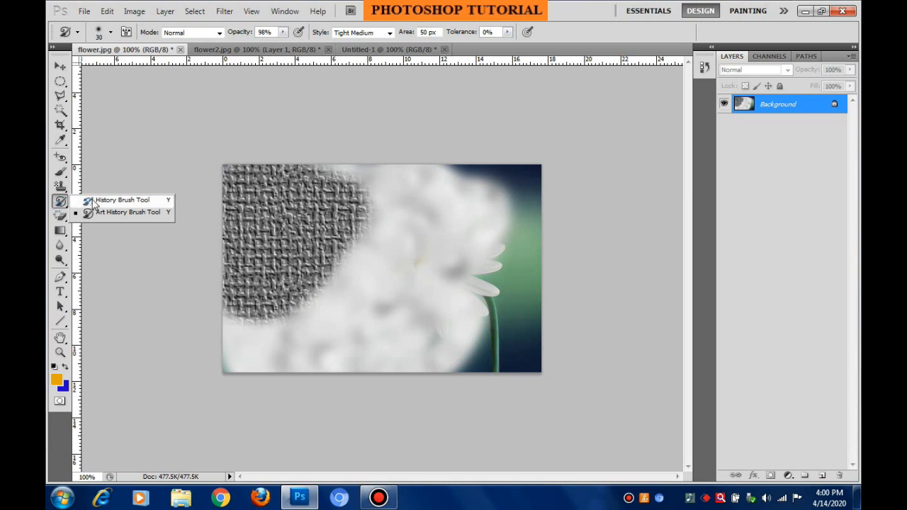
click(122, 201)
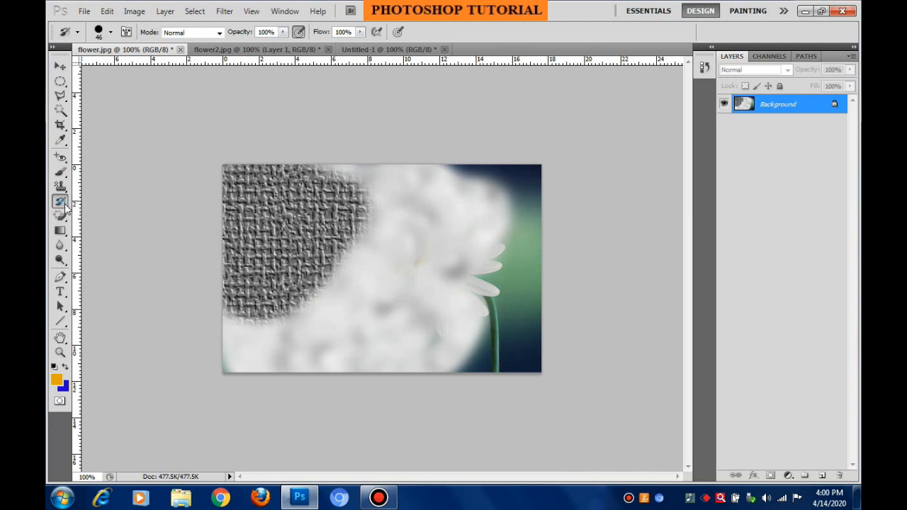
click(62, 203)
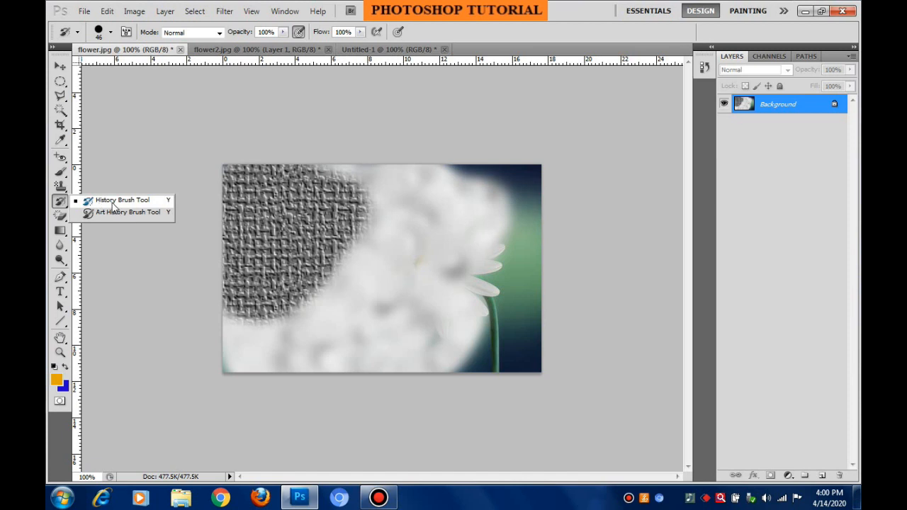
click(114, 205)
mouse_move(255, 216)
mouse_down()
mouse_move(315, 172)
mouse_move(211, 177)
mouse_move(220, 202)
mouse_move(365, 164)
mouse_move(318, 202)
mouse_move(415, 182)
mouse_move(183, 365)
mouse_move(278, 314)
mouse_move(221, 359)
mouse_move(233, 321)
mouse_move(407, 222)
mouse_move(499, 213)
mouse_move(326, 344)
mouse_move(397, 317)
mouse_move(309, 369)
mouse_move(348, 368)
mouse_move(313, 359)
mouse_move(267, 367)
mouse_move(547, 185)
mouse_move(401, 251)
mouse_move(435, 258)
mouse_move(633, 149)
mouse_move(594, 122)
mouse_move(515, 186)
mouse_move(507, 158)
mouse_move(546, 152)
mouse_move(413, 197)
mouse_move(451, 163)
mouse_move(397, 160)
mouse_up()
mouse_move(484, 339)
mouse_down()
mouse_move(477, 364)
mouse_move(340, 373)
mouse_up()
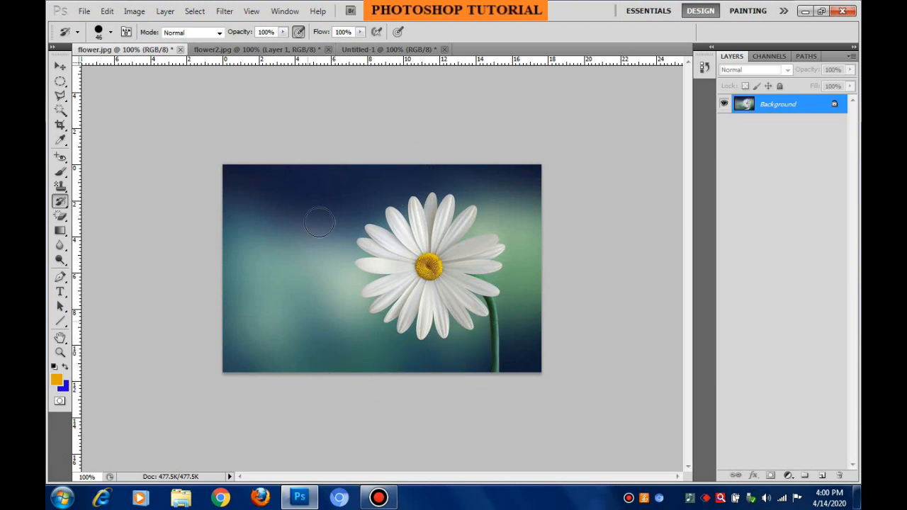
- Paint thick freehand orange Brush strokes across both flowers on Layer 1 of flower2.jpg
click(219, 52)
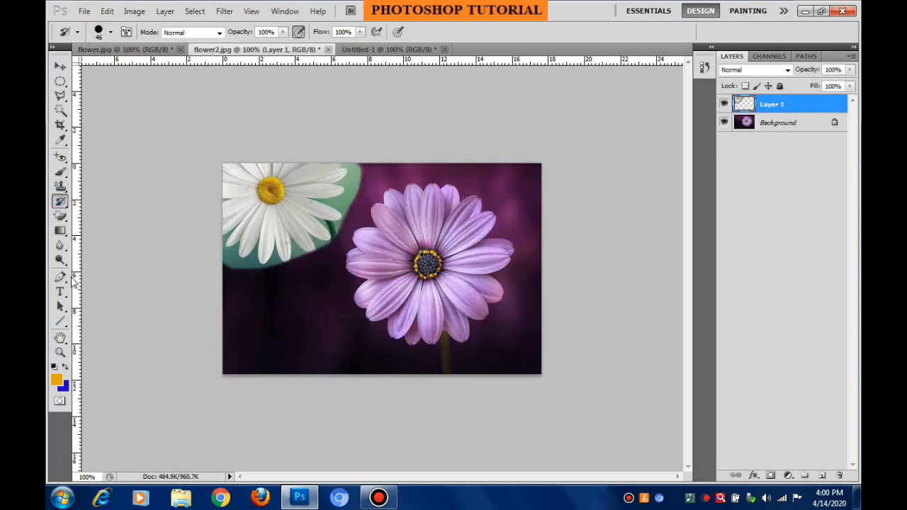
click(61, 173)
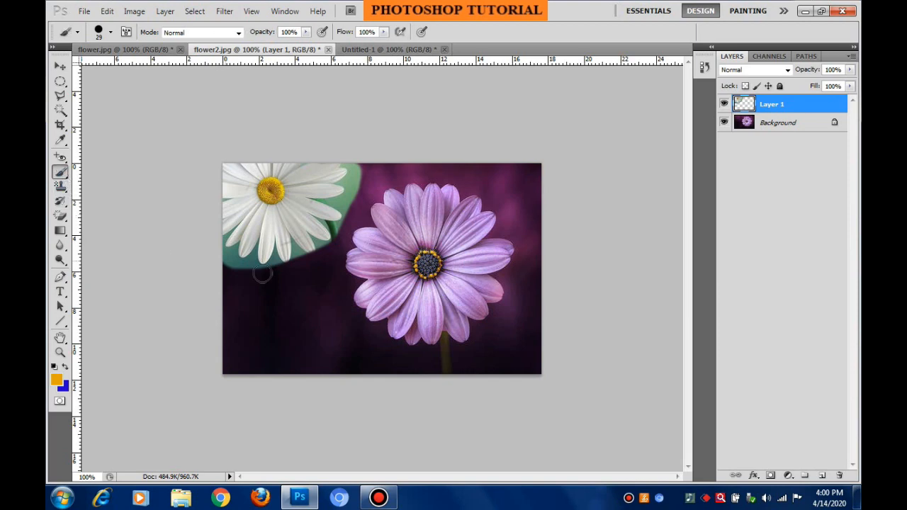
mouse_move(263, 277)
mouse_down()
mouse_move(323, 299)
mouse_move(351, 226)
mouse_move(304, 237)
mouse_move(560, 255)
mouse_move(452, 256)
mouse_move(469, 323)
mouse_move(439, 354)
mouse_up()
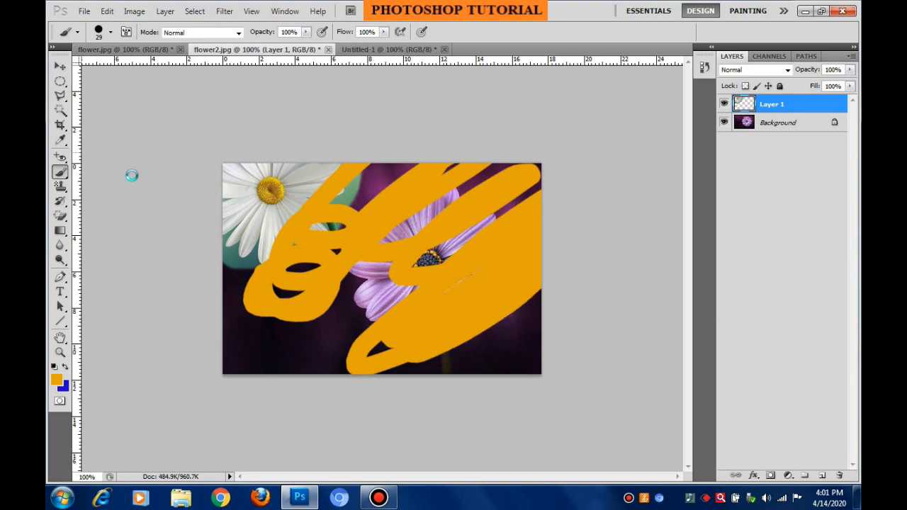
- Paint away the orange strokes and cloned daisy in flower2.jpg with the History Brush tool to restore the original picture
click(57, 204)
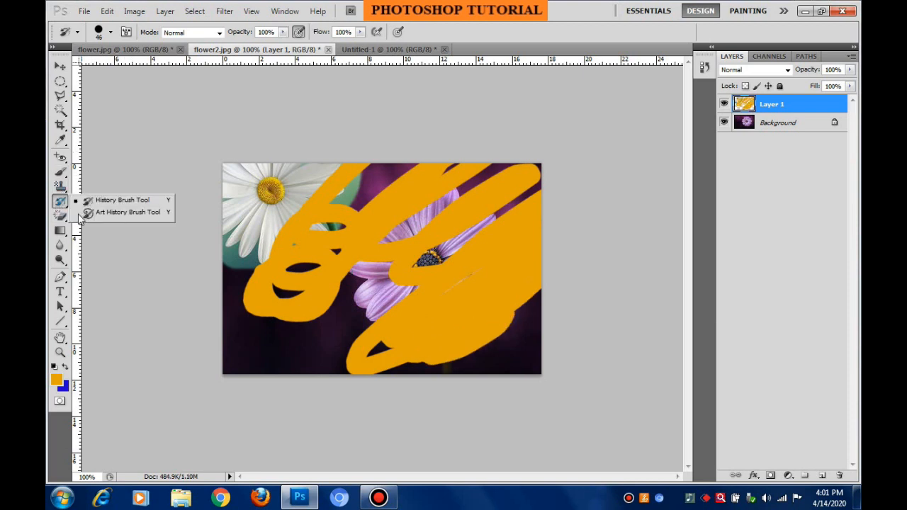
click(121, 200)
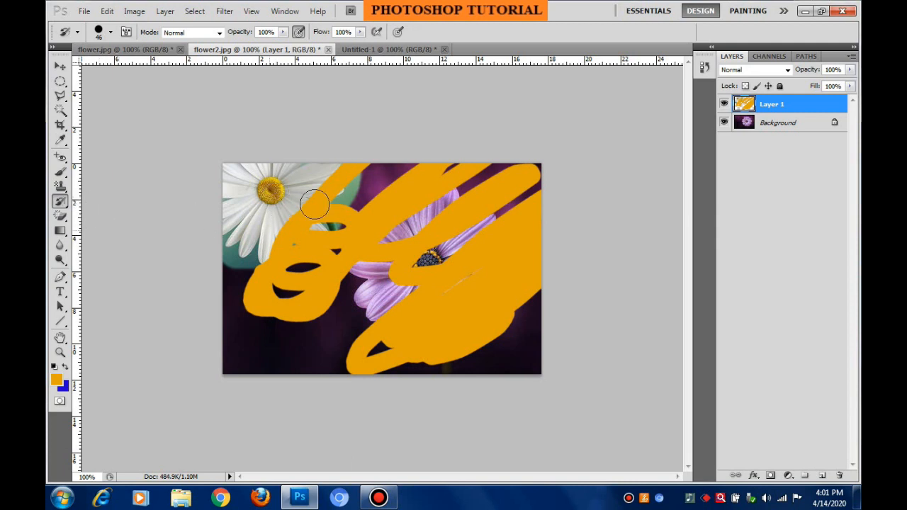
mouse_move(298, 208)
mouse_down()
mouse_move(241, 241)
mouse_move(323, 178)
mouse_move(243, 192)
mouse_move(227, 168)
mouse_up()
mouse_move(248, 328)
mouse_down()
mouse_move(425, 234)
mouse_move(507, 161)
mouse_move(247, 284)
mouse_move(530, 165)
mouse_move(481, 215)
mouse_move(520, 233)
mouse_move(581, 223)
mouse_move(304, 399)
mouse_move(386, 301)
mouse_move(454, 260)
mouse_move(569, 245)
mouse_move(526, 311)
mouse_move(551, 286)
mouse_up()
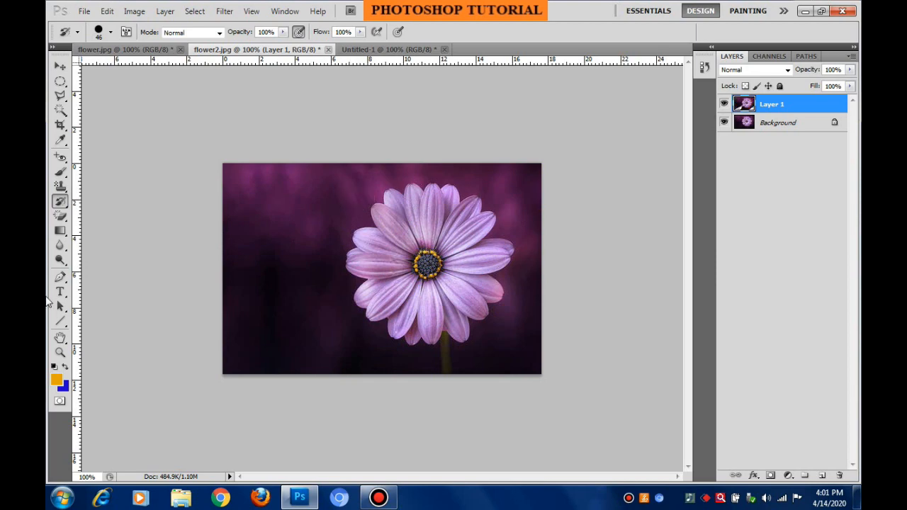
- Choose the Art History Brush, then add a new layer in Untitled-1 and fill it with the blue background colour
right_click(63, 202)
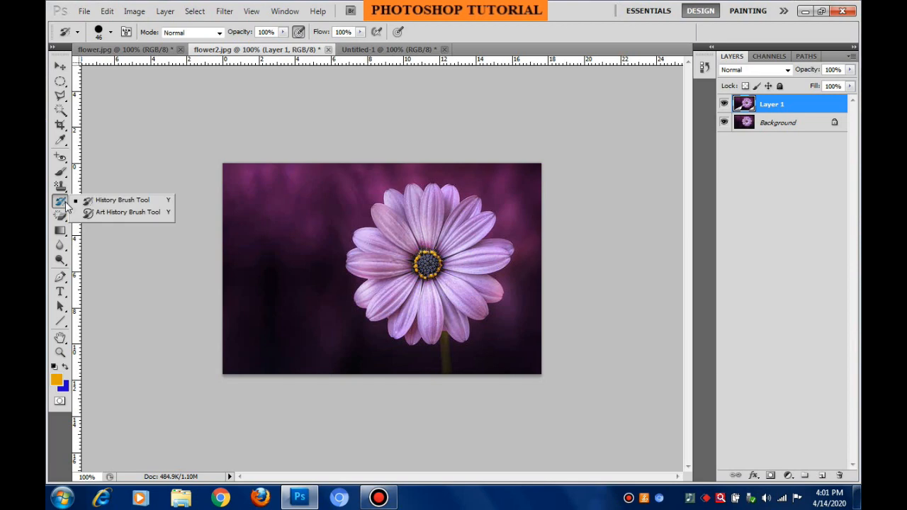
click(102, 212)
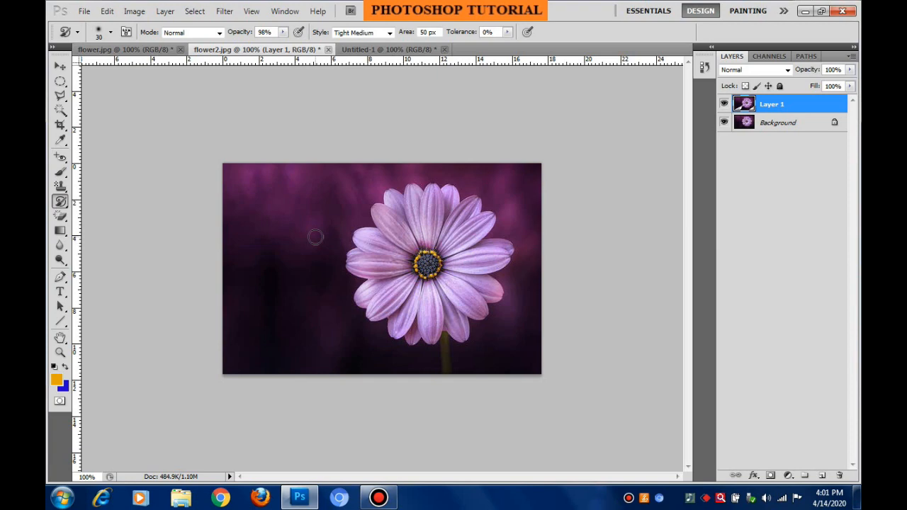
click(91, 13)
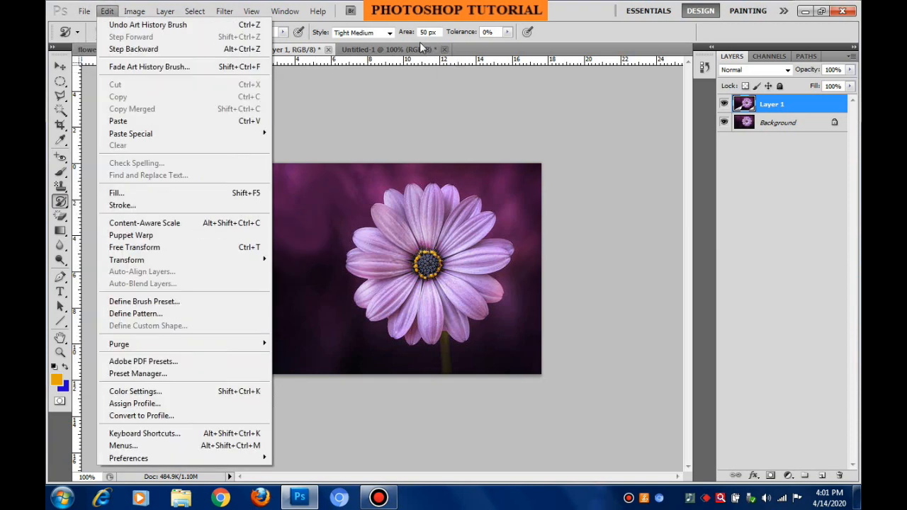
click(422, 48)
click(422, 48)
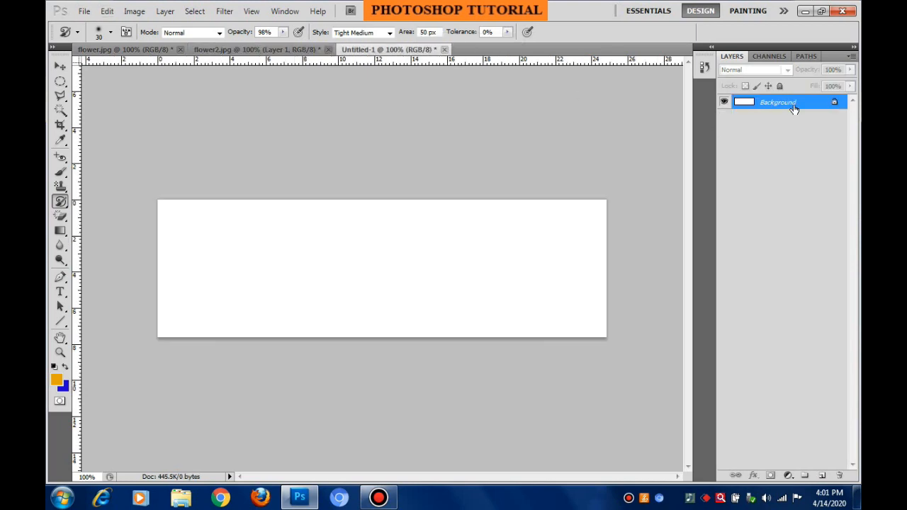
click(822, 475)
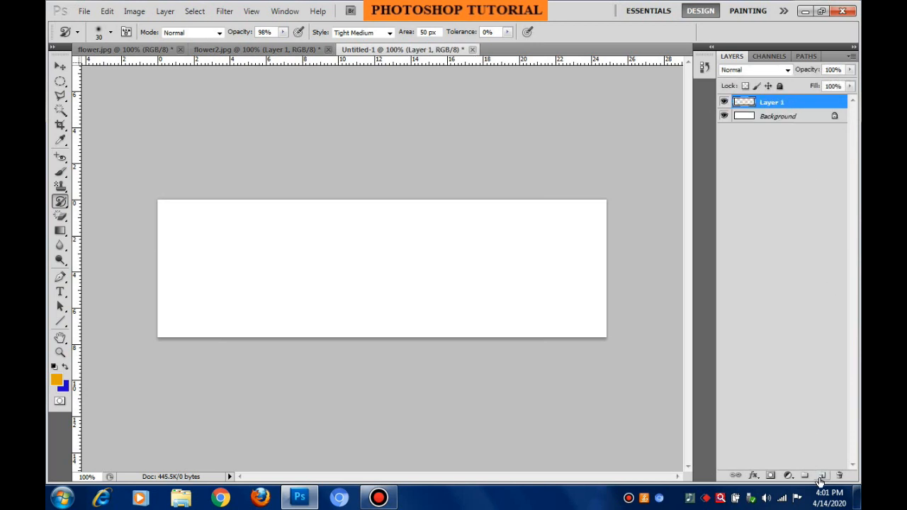
key(ctrl+BackSpace)
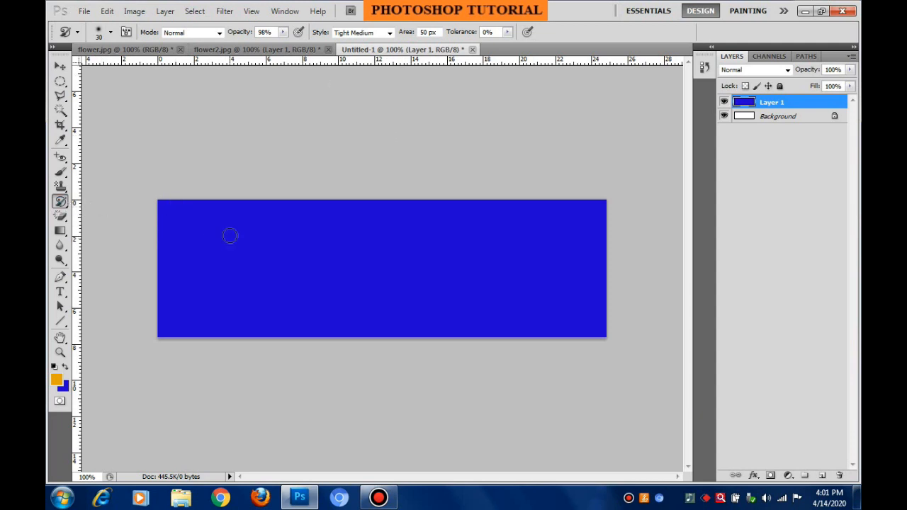
- Set the Art History Brush to the Tight Curl style with a 20 px brush size
click(220, 33)
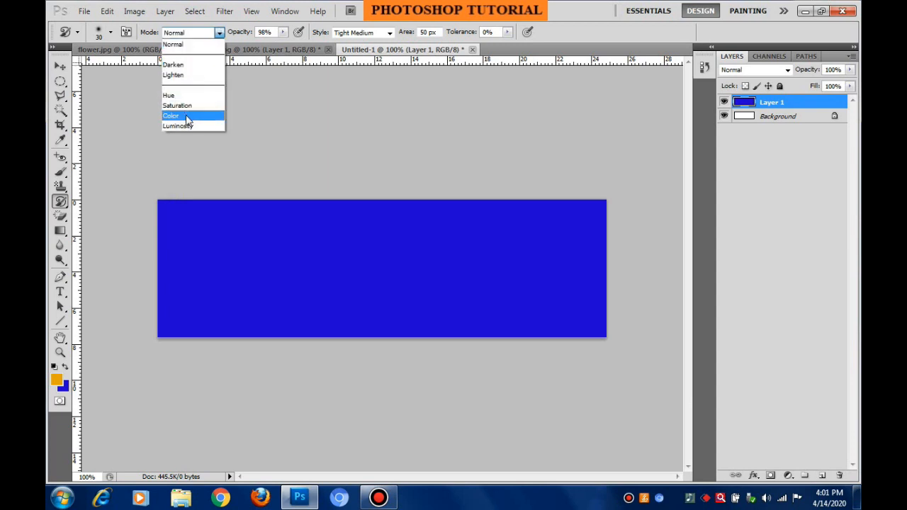
click(193, 151)
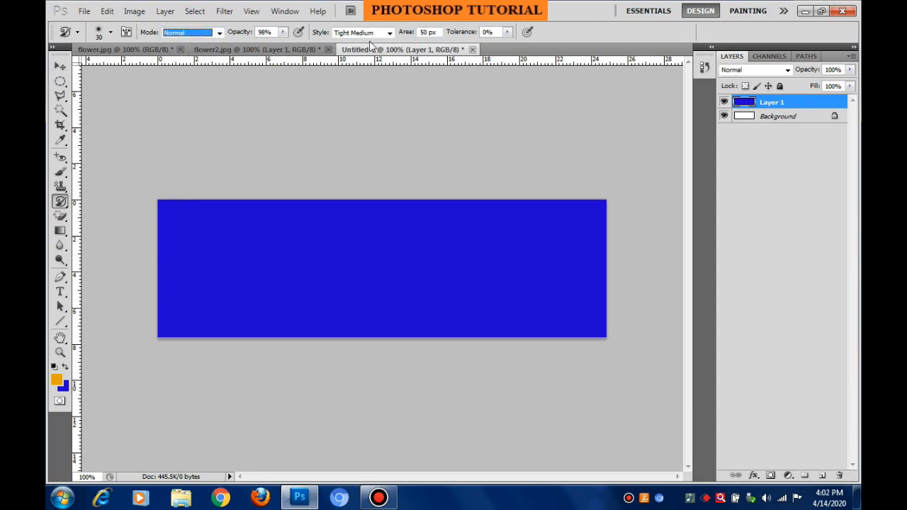
click(389, 33)
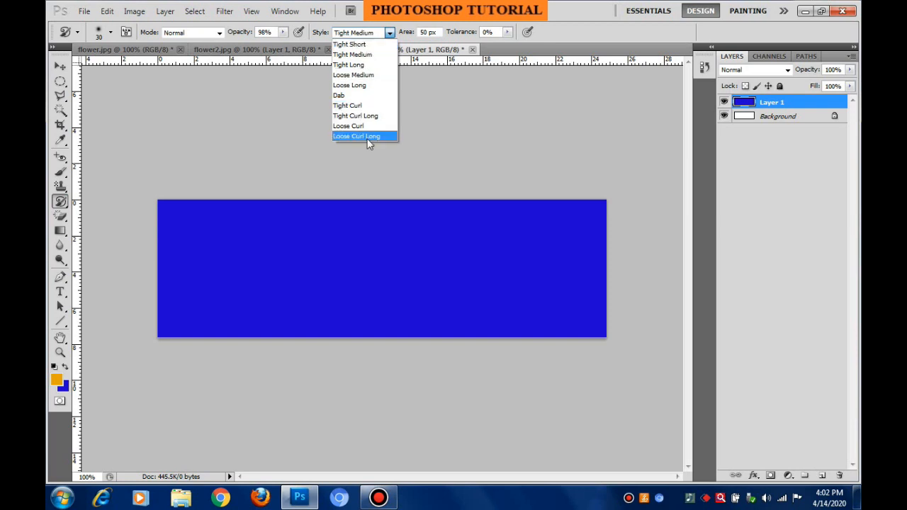
click(346, 105)
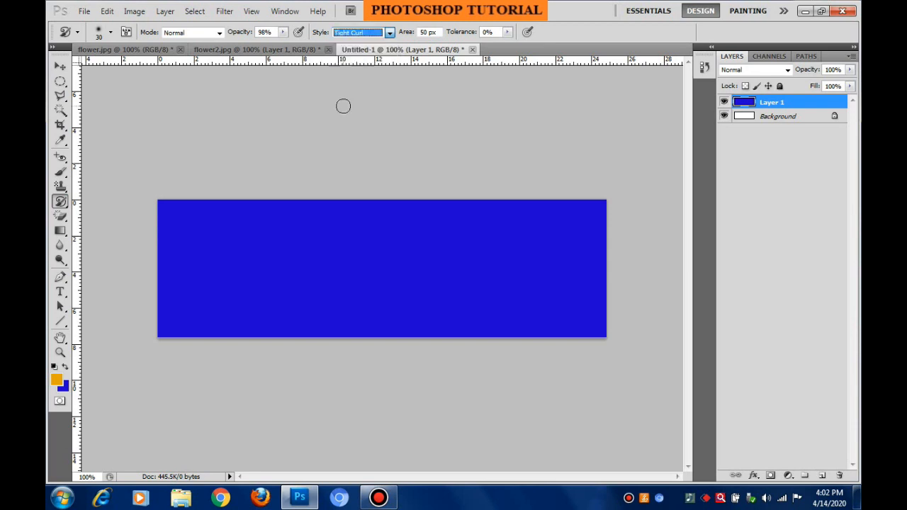
click(111, 33)
click(77, 67)
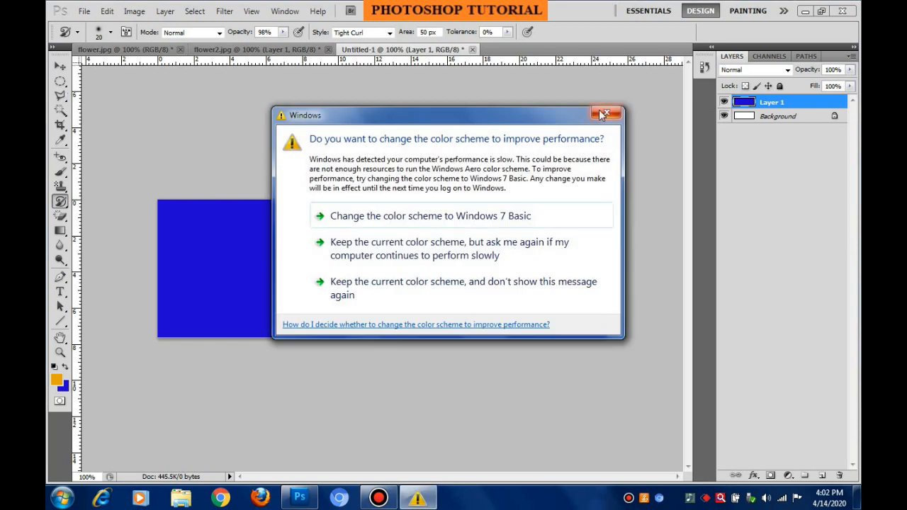
click(607, 112)
click(111, 33)
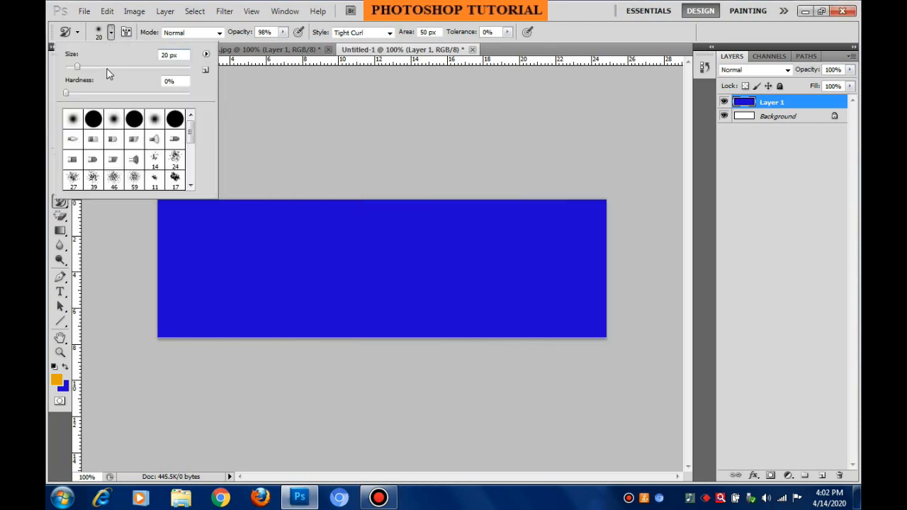
click(100, 94)
- Paint white Tight Curl swirls with the Art History Brush over the left half of the blue layer
drag(260, 223, 231, 266)
drag(206, 296, 207, 296)
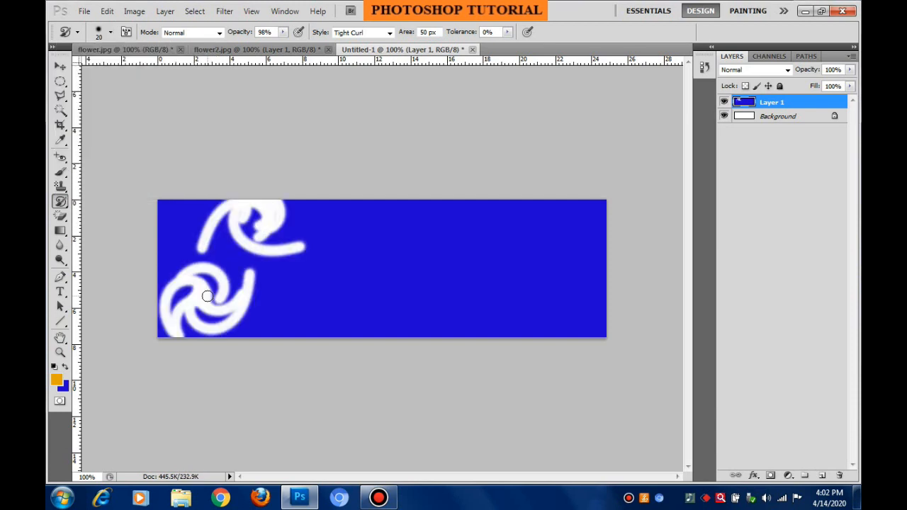
click(270, 304)
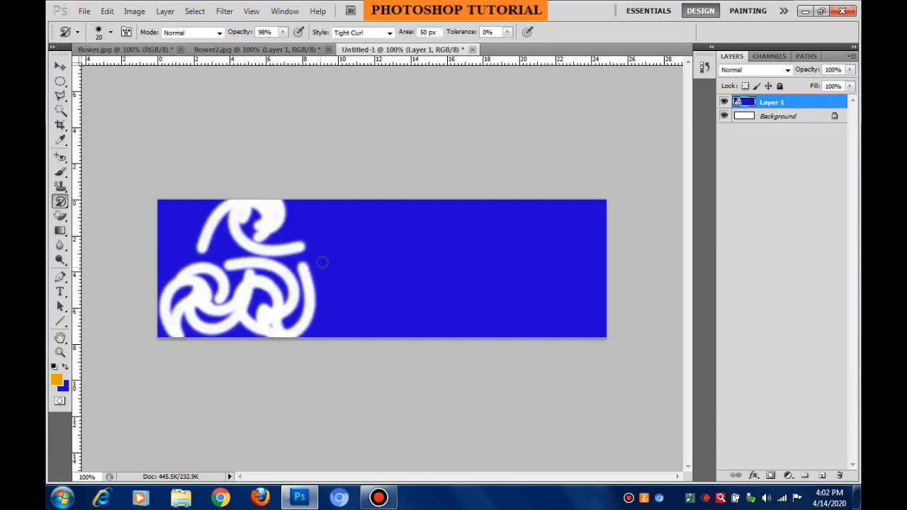
click(324, 230)
click(340, 289)
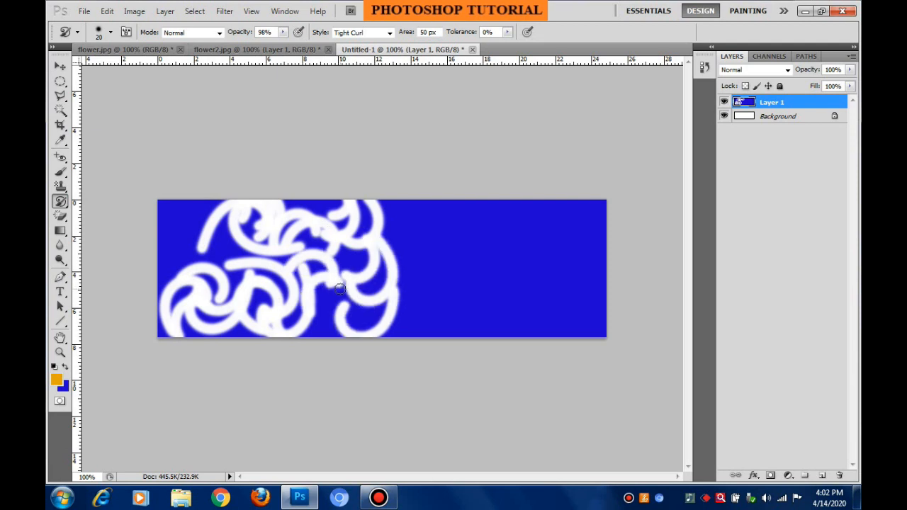
- Switch the Art History Brush style to Tight Long and paint long white strokes over the right half of the blue layer
click(389, 33)
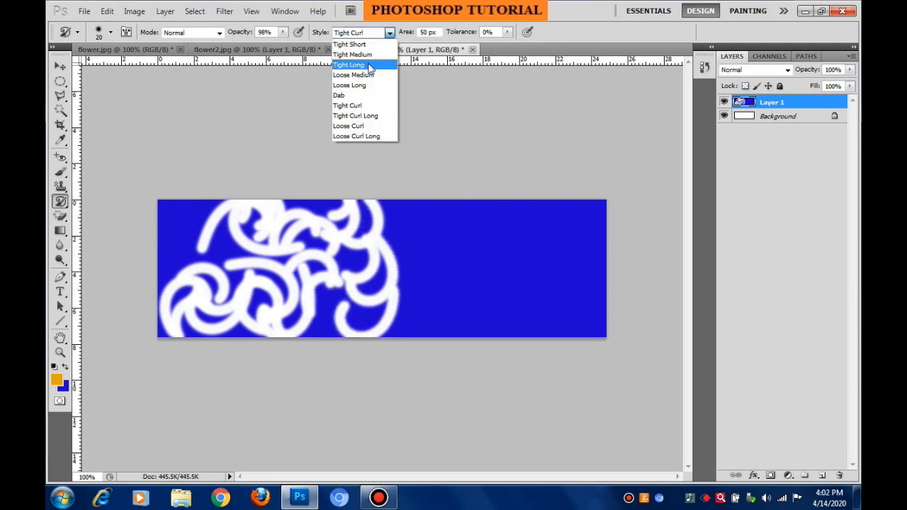
click(367, 68)
click(427, 239)
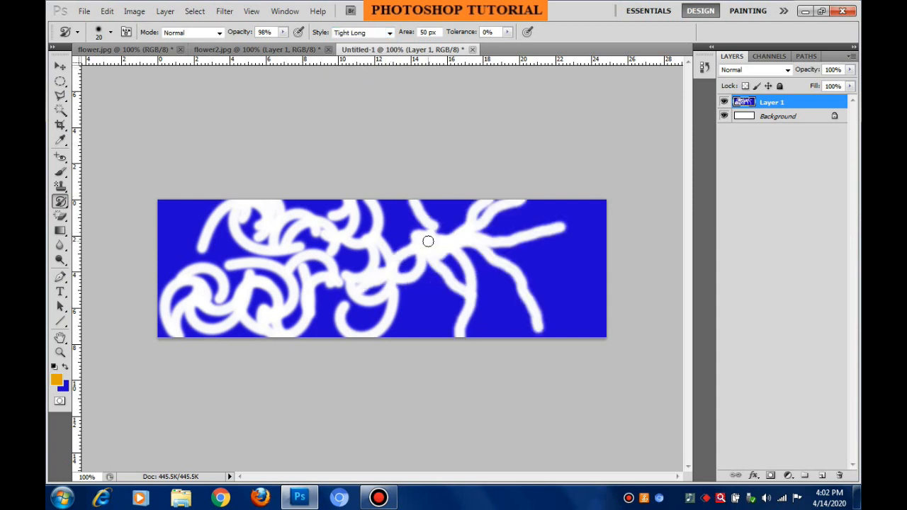
click(422, 298)
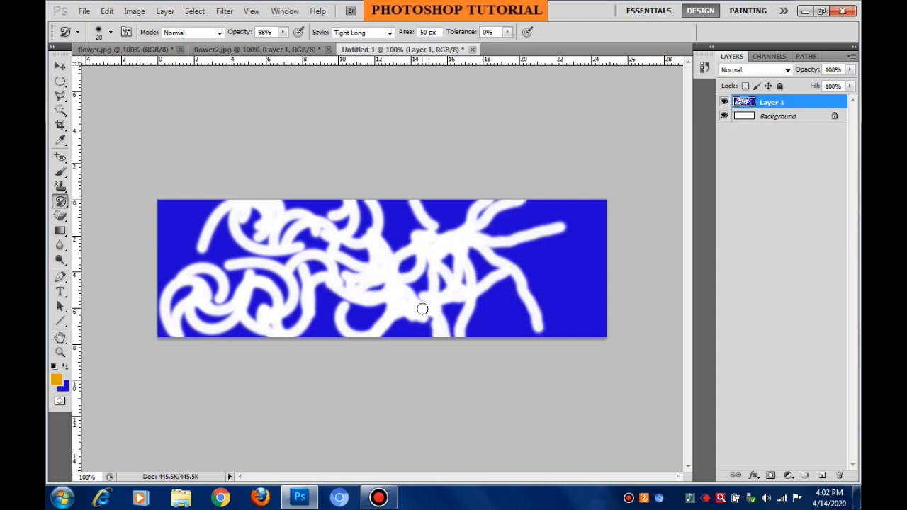
click(564, 272)
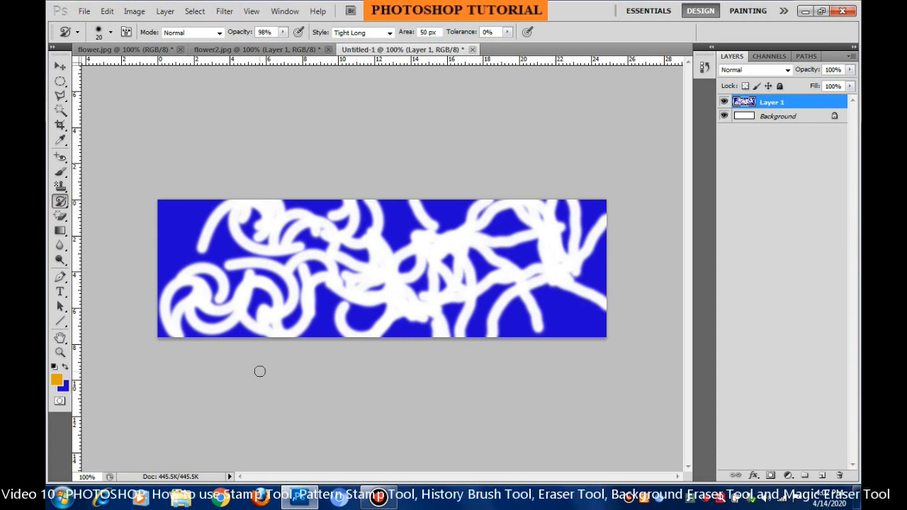
- Erase freehand zigzag strokes from the blue layer's upper-left corner in Untitled-1 with the Eraser tool
click(61, 219)
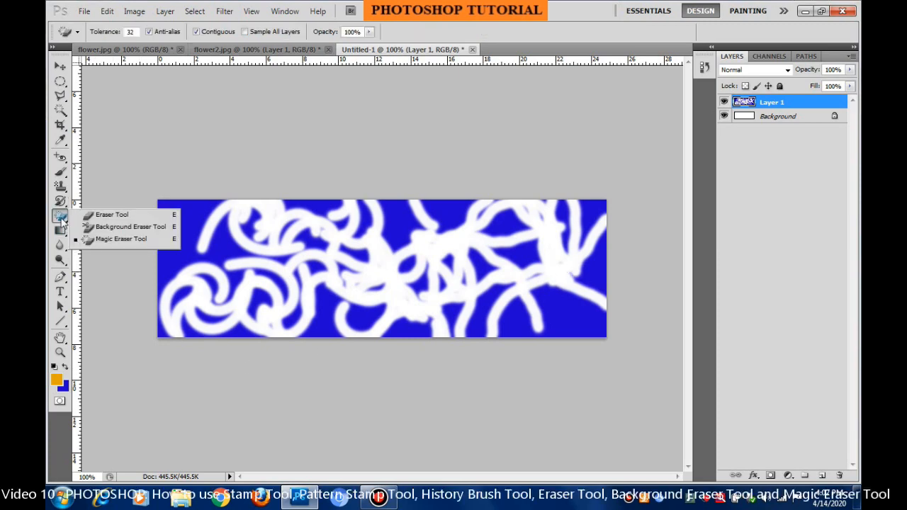
click(110, 215)
mouse_move(201, 240)
mouse_down()
mouse_move(163, 262)
mouse_move(207, 227)
mouse_move(164, 228)
mouse_move(177, 199)
mouse_move(162, 214)
mouse_up()
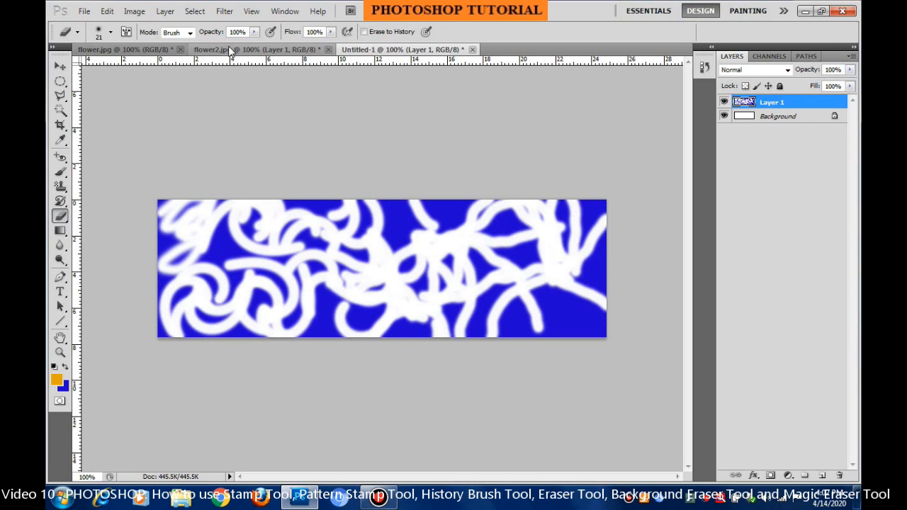
- Hide the Background layer in flower2.jpg and erase the left part of Layer 1 with broad diagonal Eraser strokes
click(230, 51)
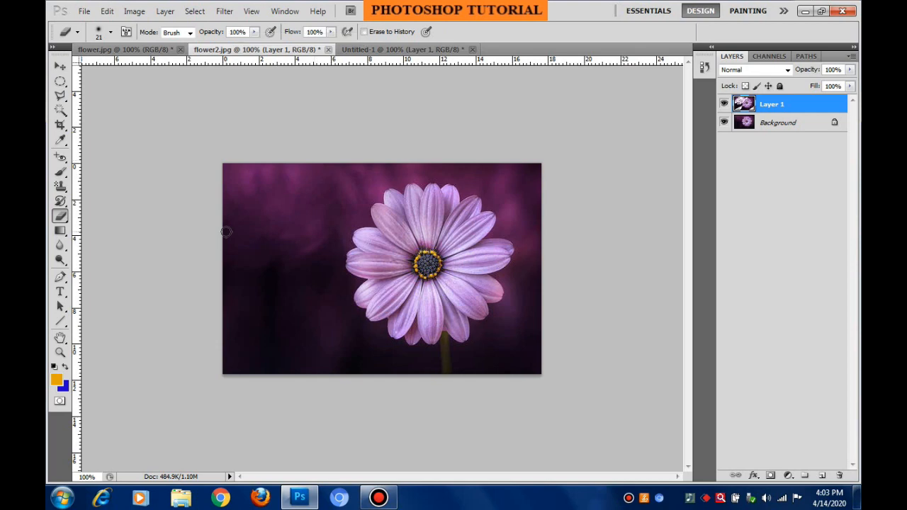
click(724, 121)
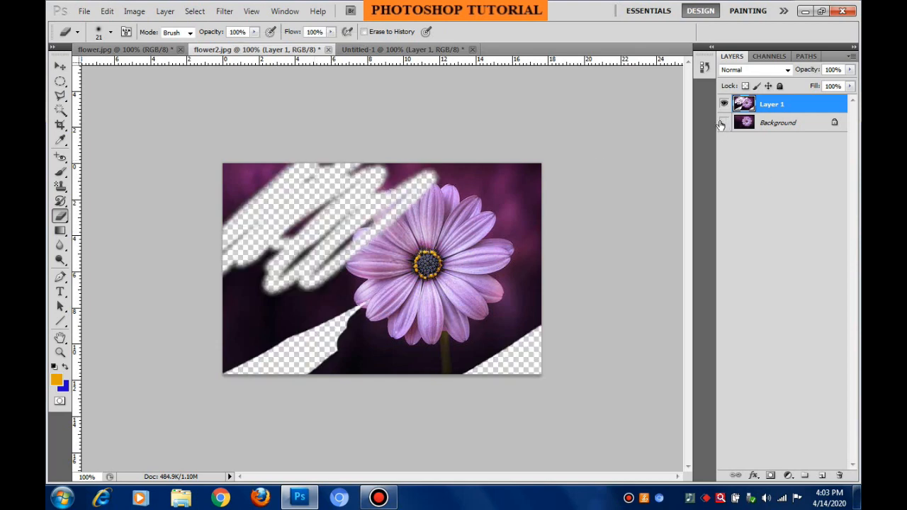
mouse_move(249, 348)
mouse_down()
mouse_move(312, 271)
mouse_move(225, 331)
mouse_move(338, 215)
mouse_move(225, 260)
mouse_move(276, 223)
mouse_move(236, 274)
mouse_up()
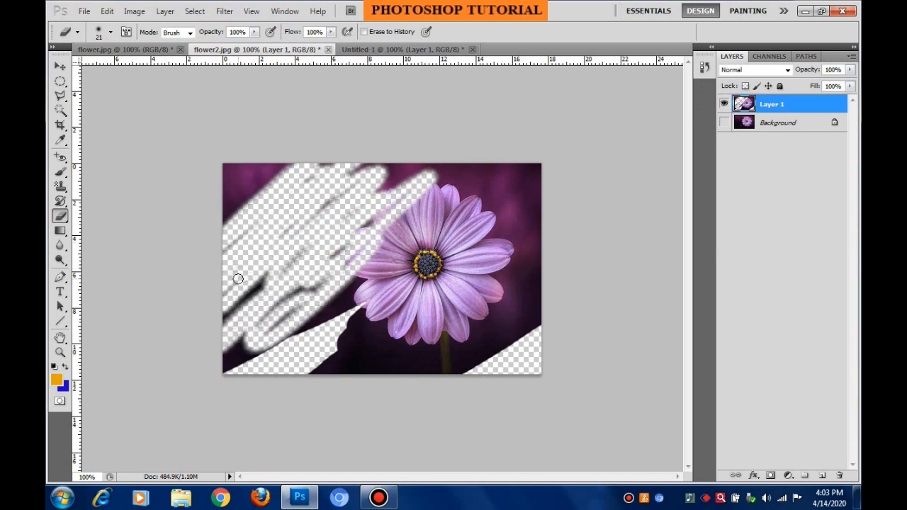
- Erase the dark backdrop along the upper edge of Layer 1 with the Background Eraser tool
click(62, 221)
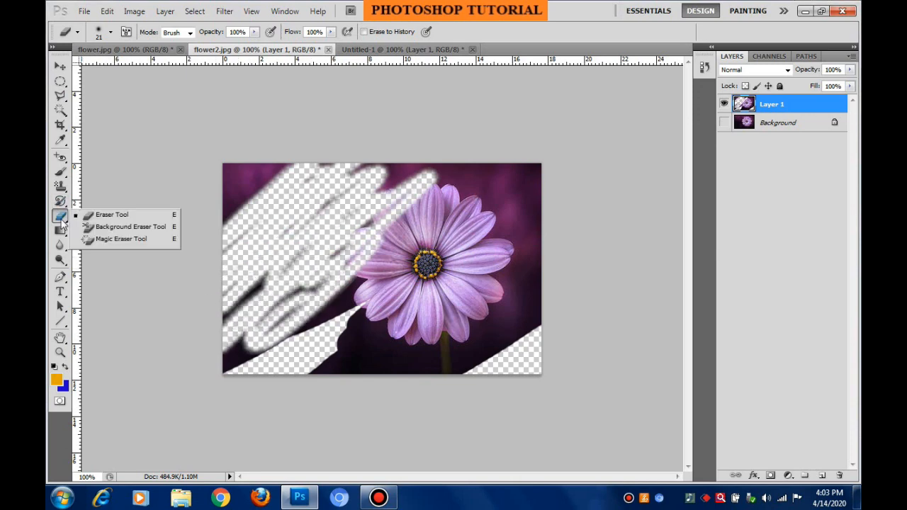
click(99, 228)
mouse_move(233, 189)
mouse_down()
mouse_move(269, 175)
mouse_move(233, 168)
mouse_move(225, 222)
mouse_move(348, 165)
mouse_move(399, 162)
mouse_move(487, 182)
mouse_up()
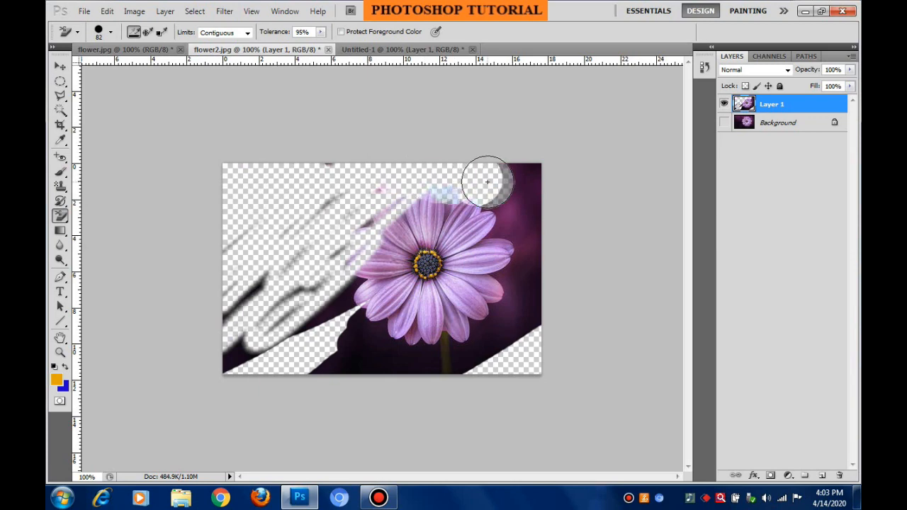
- Remove the dark backdrop areas around the daisy and some of its left petals from Layer 1 with the Magic Eraser tool
click(60, 216)
click(113, 238)
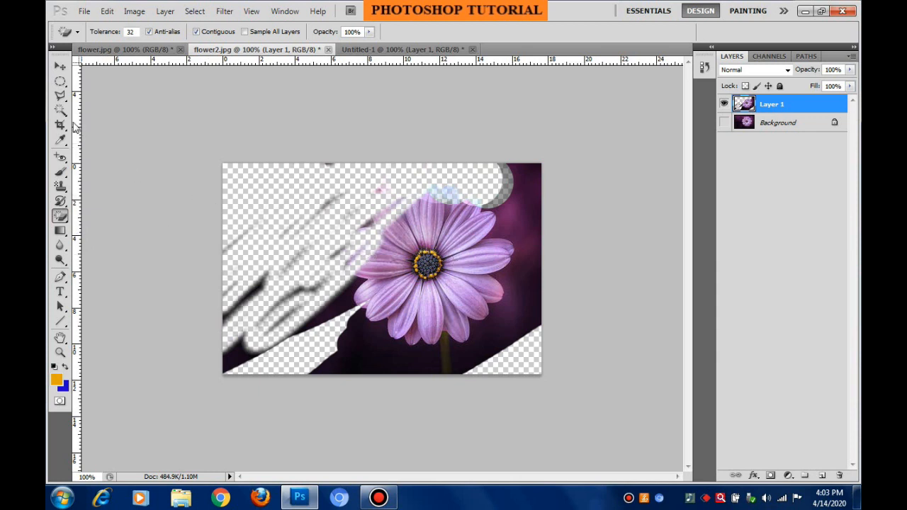
click(65, 218)
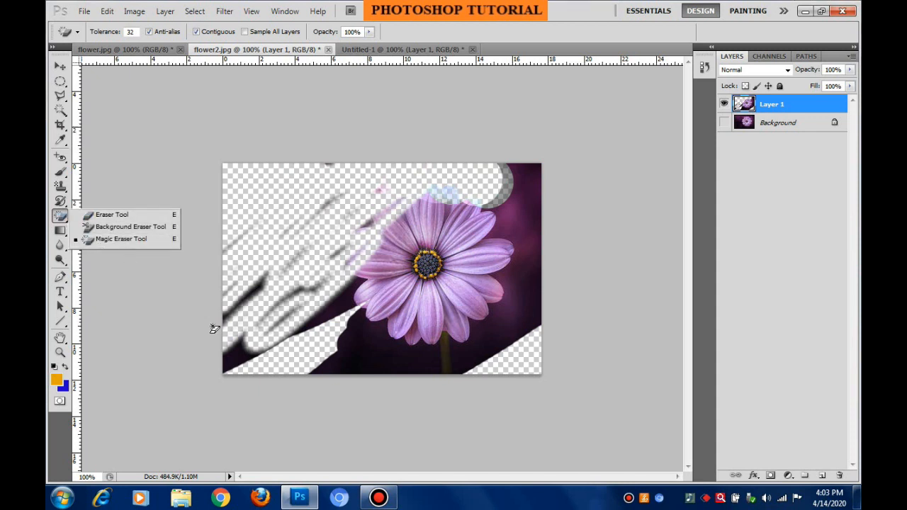
click(329, 319)
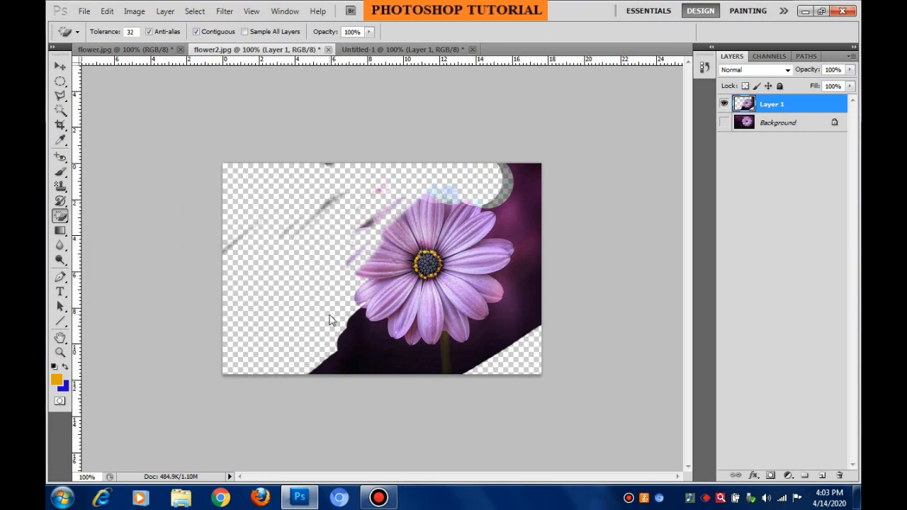
click(358, 359)
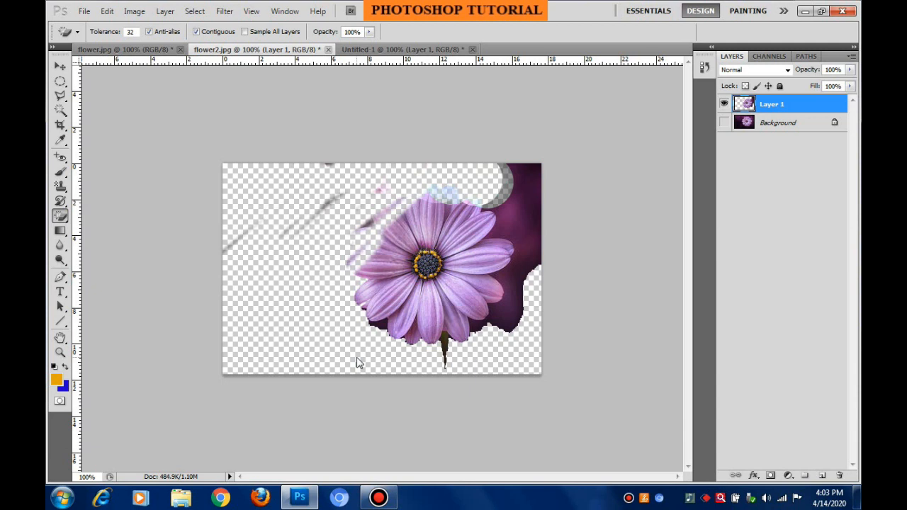
click(387, 257)
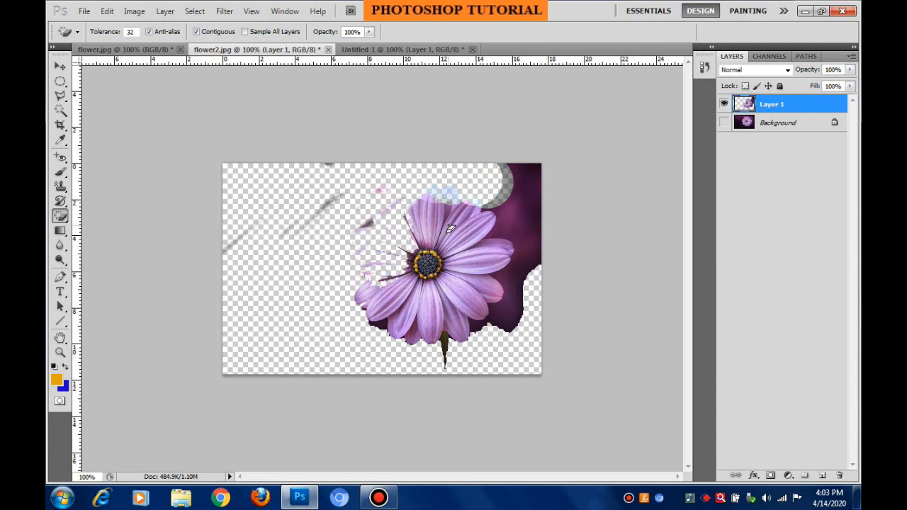
click(517, 243)
click(533, 175)
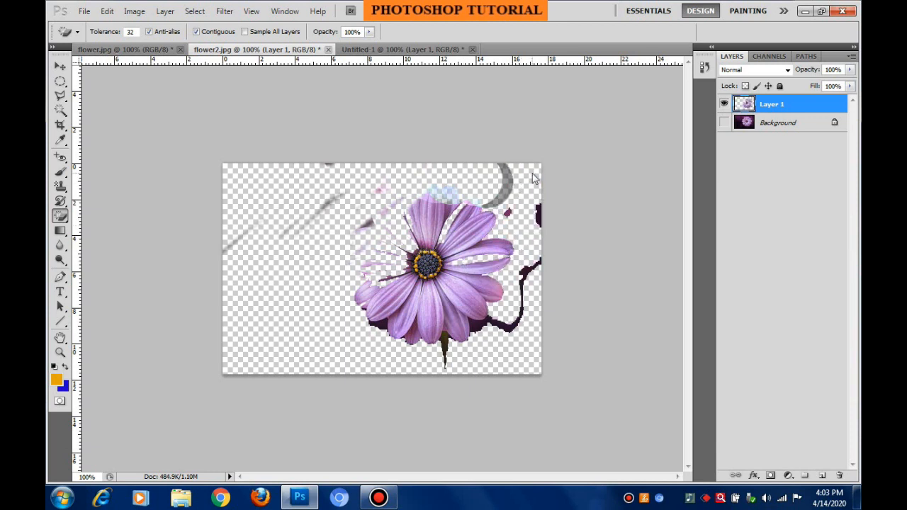
click(513, 327)
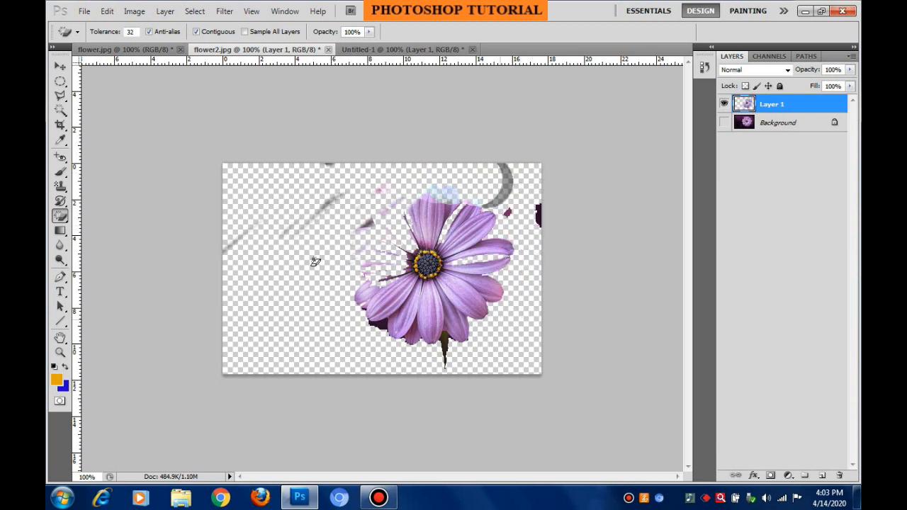
right_click(59, 216)
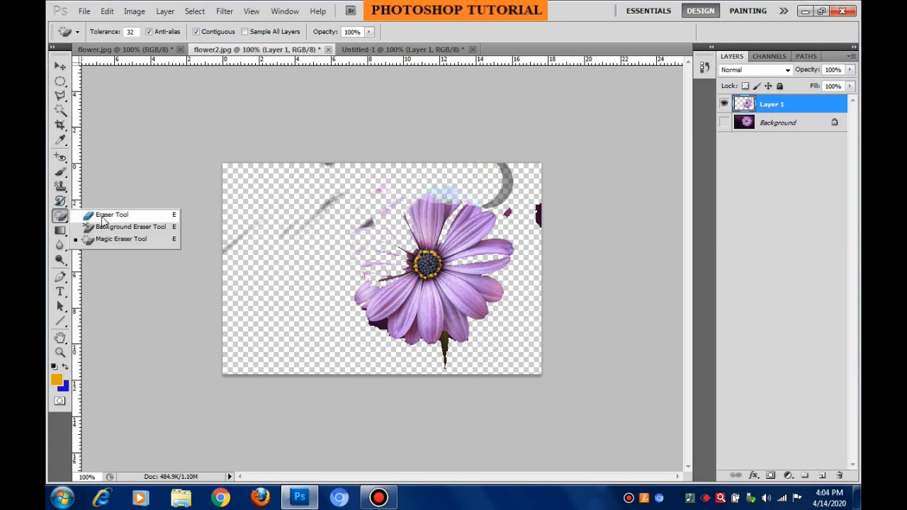
click(59, 185)
right_click(60, 185)
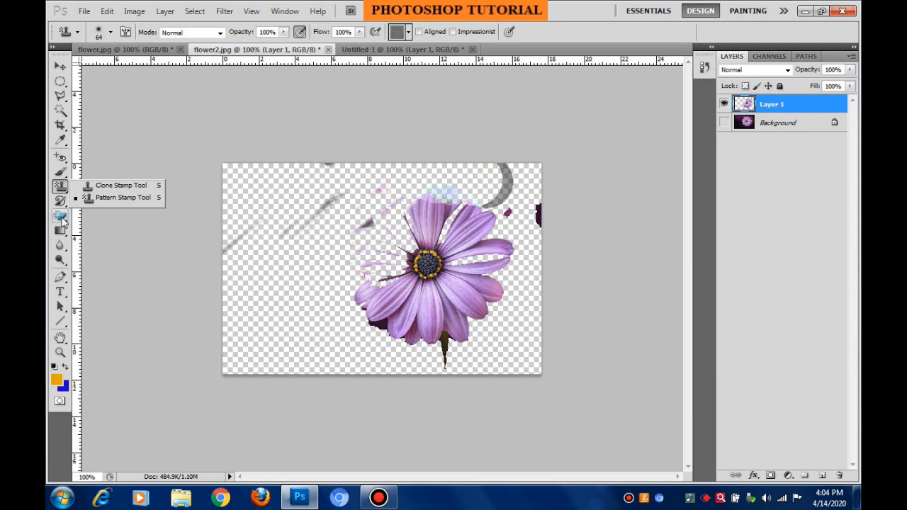
click(61, 218)
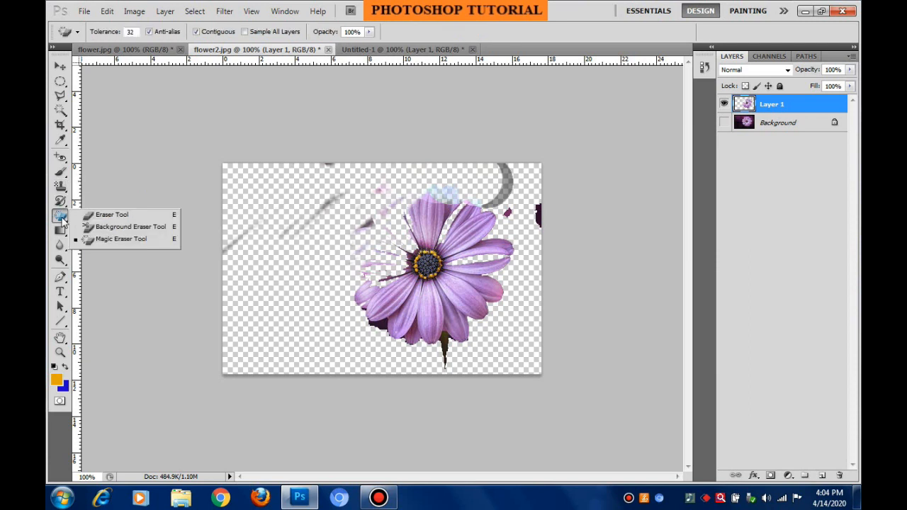
click(60, 231)
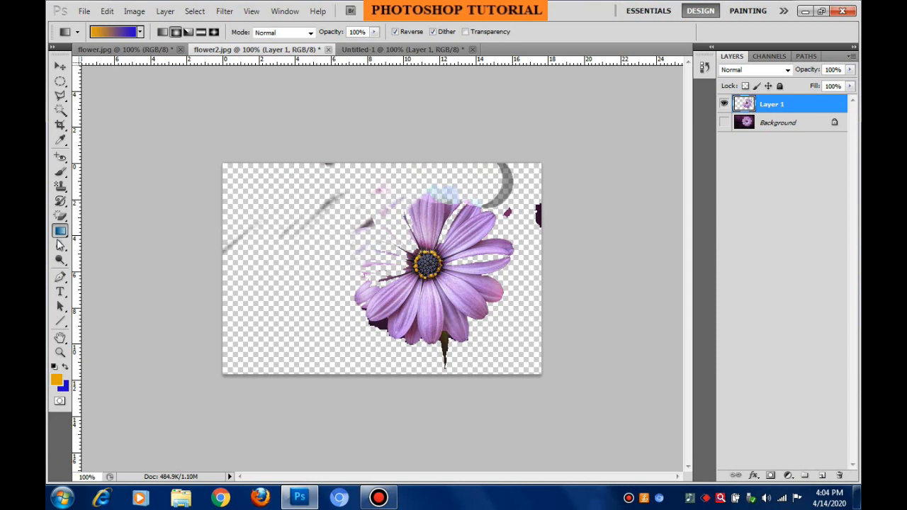